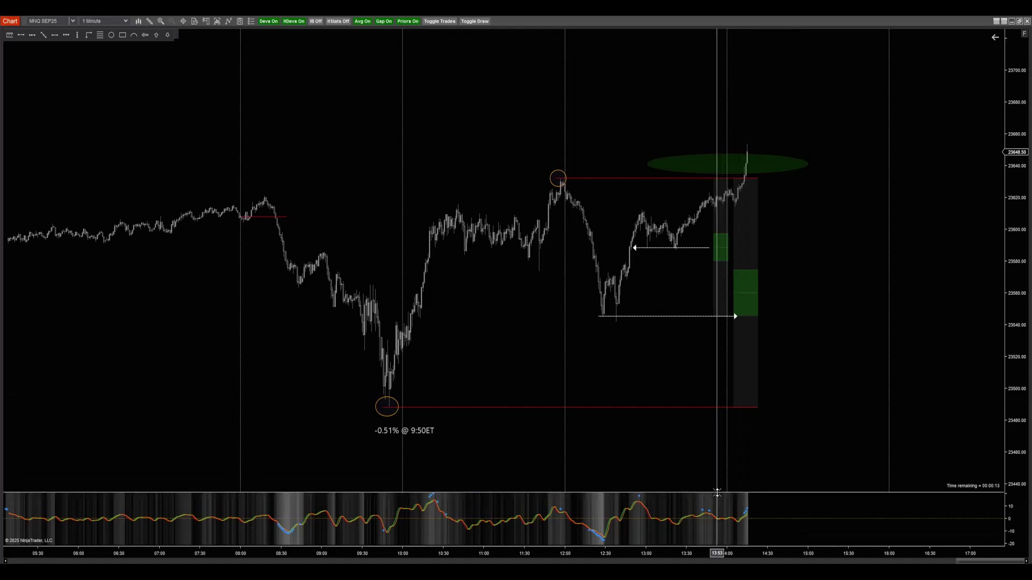
# Shrink the oscillator panel beneath the price chart to give the candles more height
pyautogui.moveTo(704, 497); pyautogui.dragTo(697, 509)
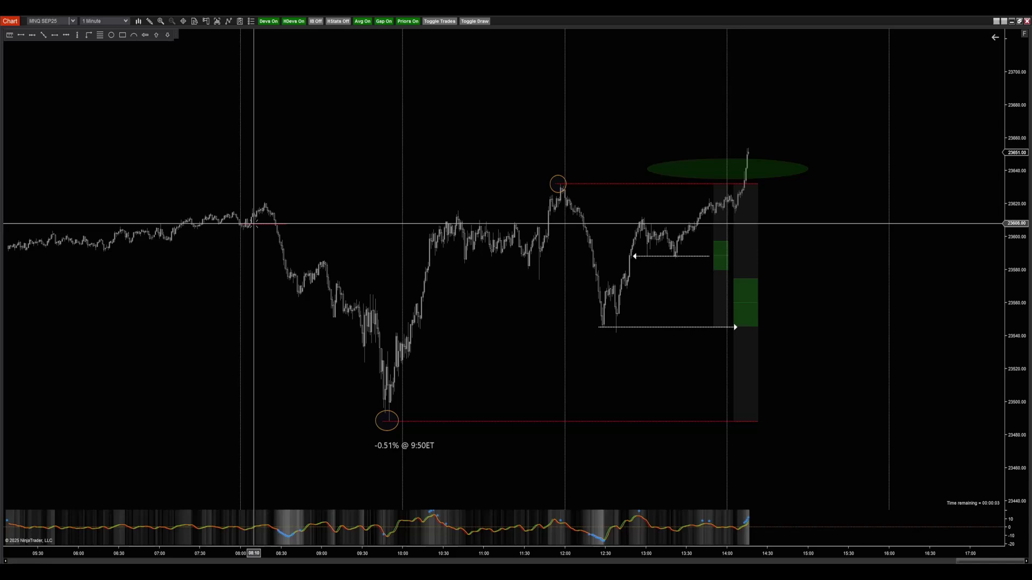
pyautogui.hotkey('ctrl', 'f')
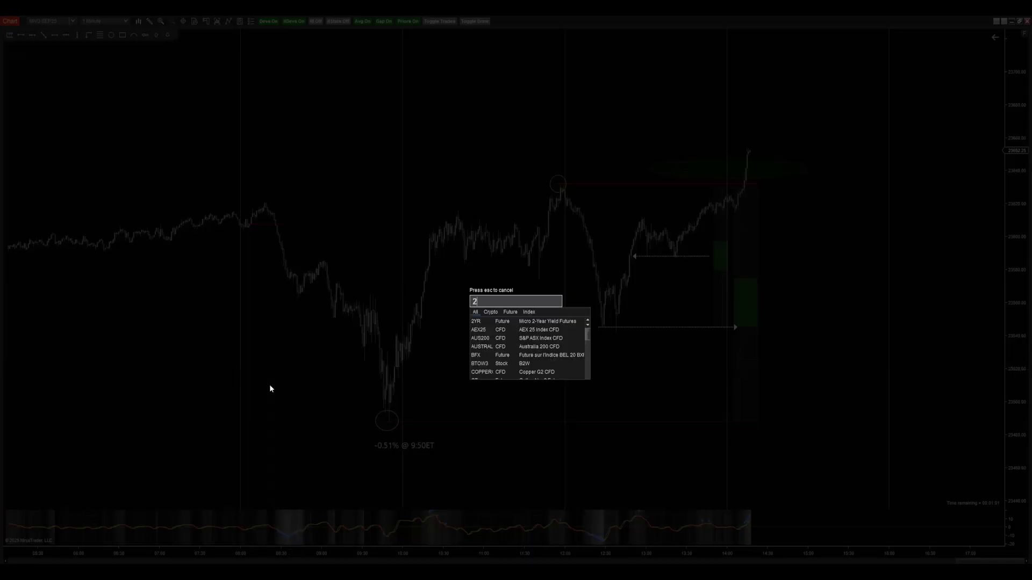
pyautogui.press('Escape')
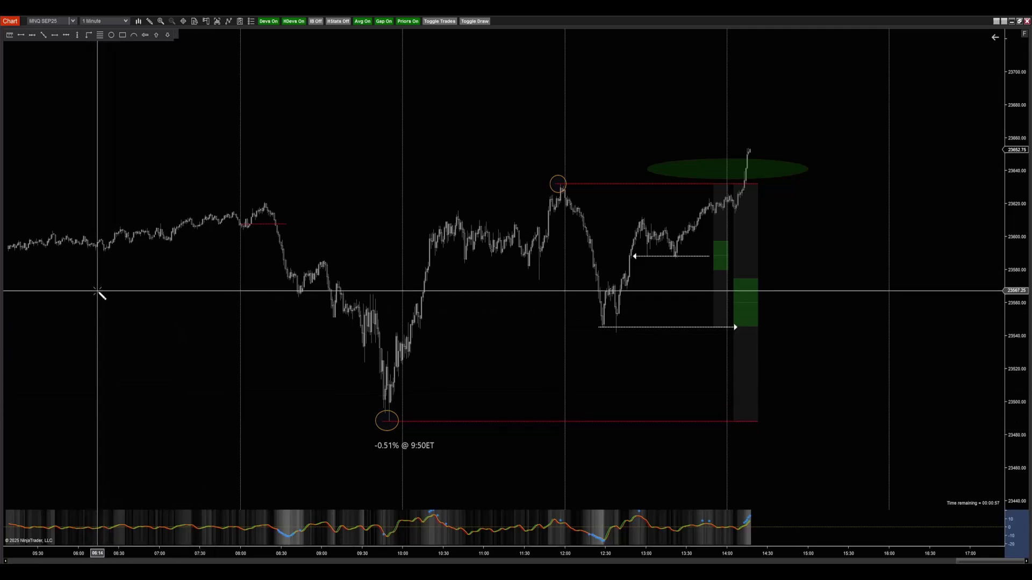
# Draw a horizontal line beneath the low near 04:50, extend it to about 09:30, and delete it
pyautogui.moveTo(203, 553); pyautogui.dragTo(270, 555)
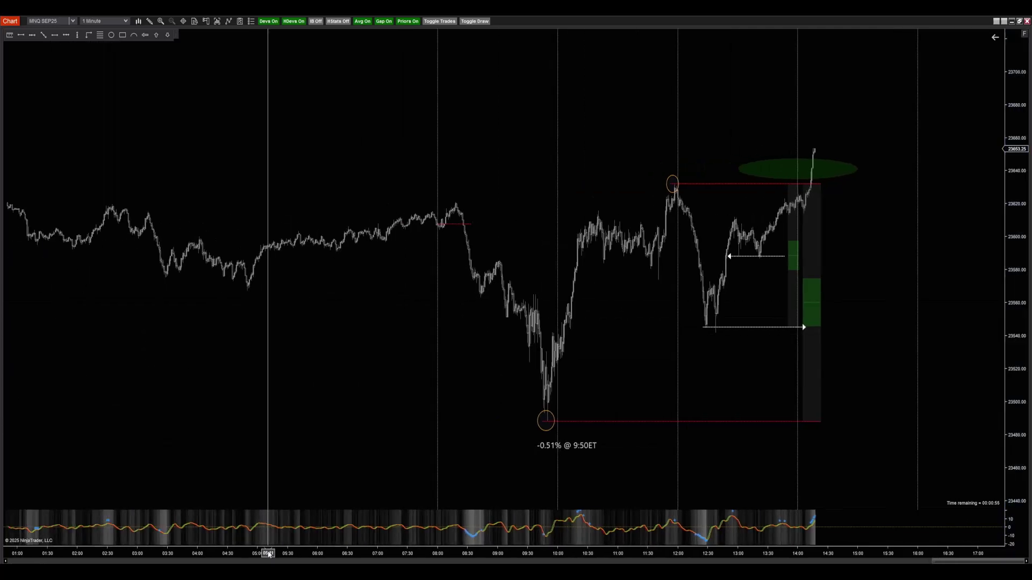
pyautogui.click(237, 290)
pyautogui.click(345, 291)
pyautogui.moveTo(345, 291); pyautogui.dragTo(526, 293)
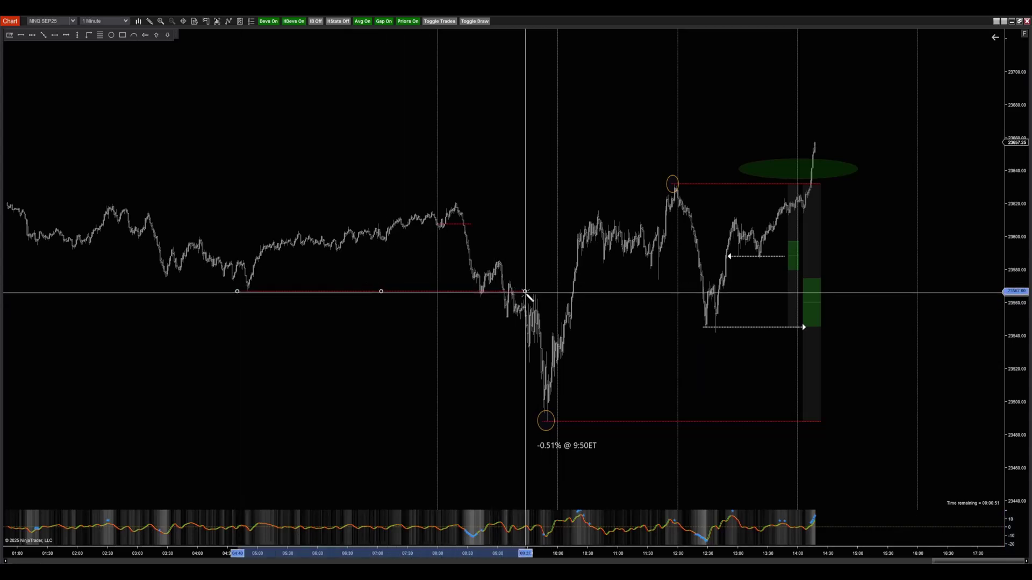
pyautogui.press('Delete')
# Circle the swing high near 08:15 with an ellipse, and delete the ellipse
pyautogui.moveTo(527, 554); pyautogui.dragTo(371, 559)
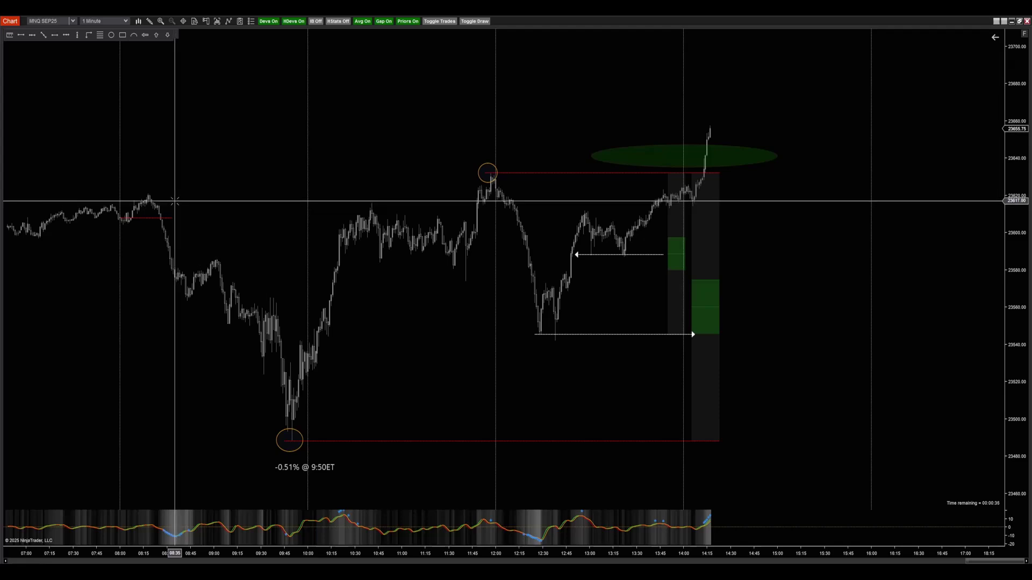
pyautogui.moveTo(128, 186); pyautogui.dragTo(165, 210)
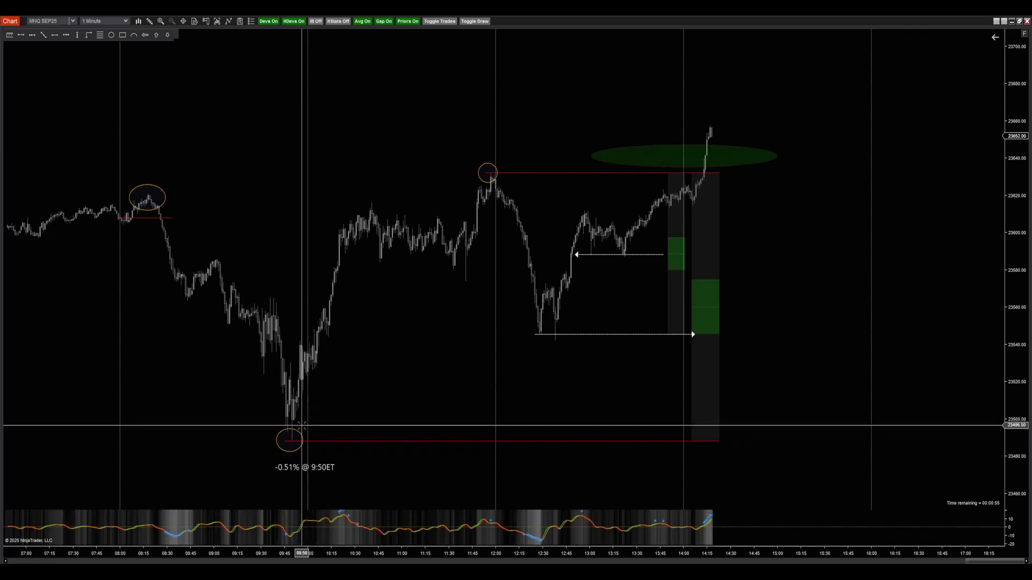
pyautogui.click(165, 197)
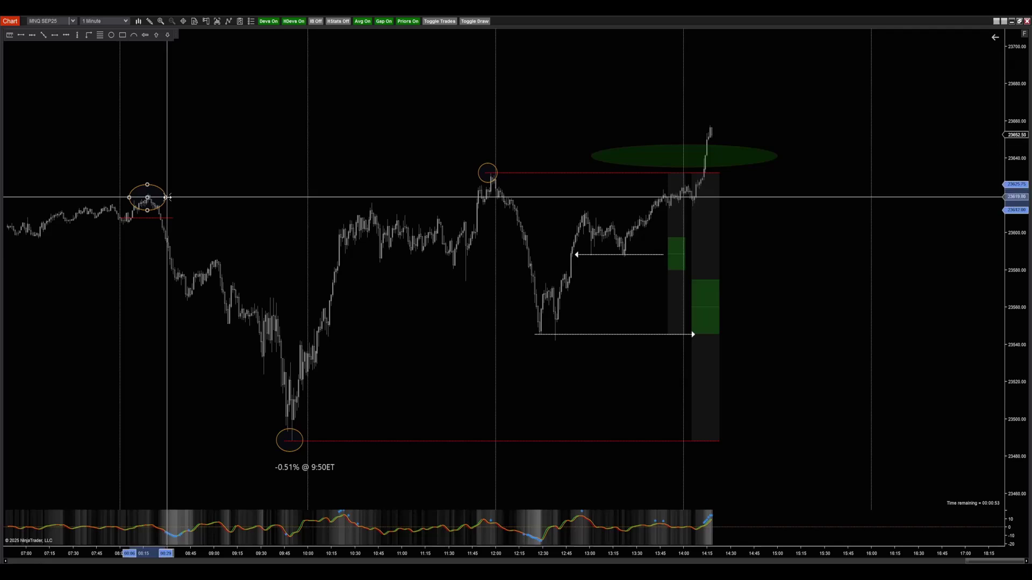
pyautogui.press('Delete')
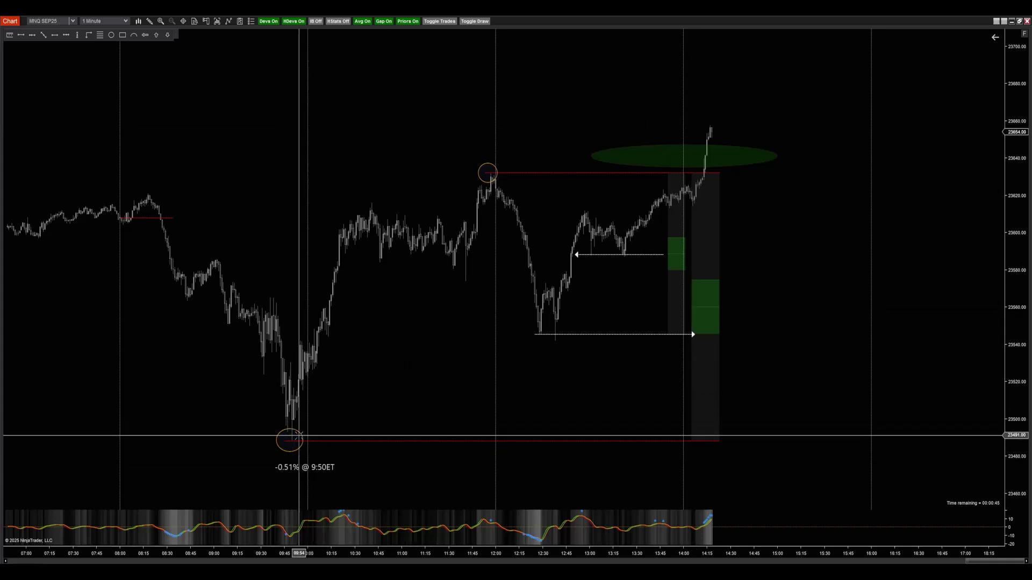
# Delete the short red horizontal line just below the 08:15 high
pyautogui.click(168, 217)
pyautogui.press('Delete')
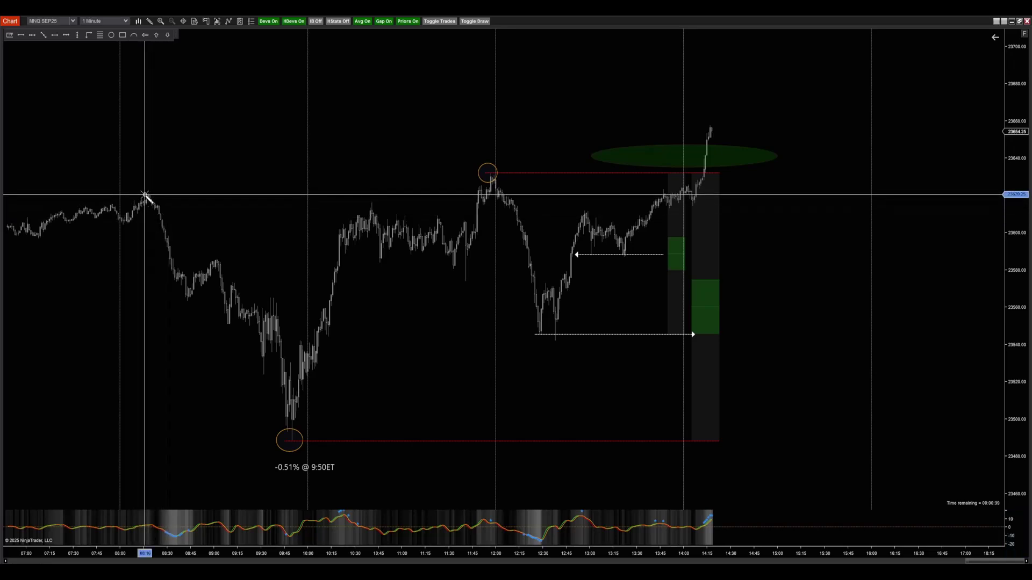
# Draw a horizontal line from the 08:15 high across to the circled noon high, and delete it
pyautogui.moveTo(145, 195); pyautogui.dragTo(489, 176)
pyautogui.press('Escape')
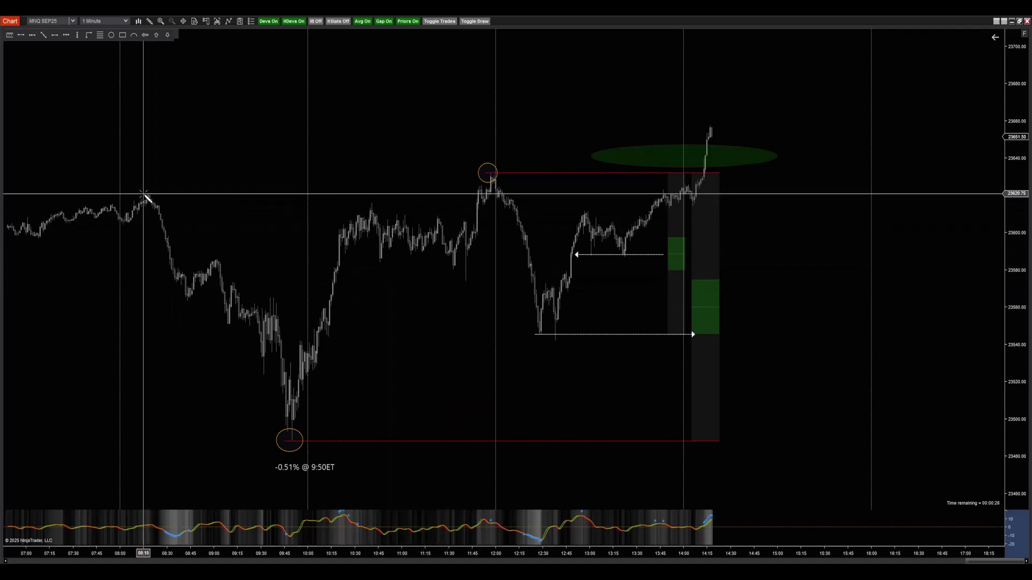
pyautogui.moveTo(143, 193); pyautogui.dragTo(456, 184)
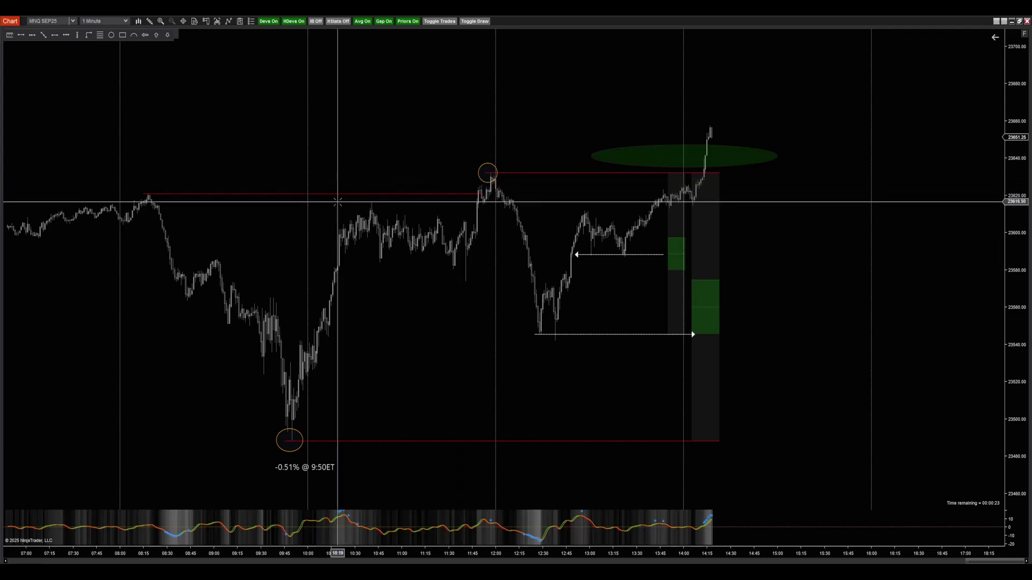
pyautogui.press('Delete')
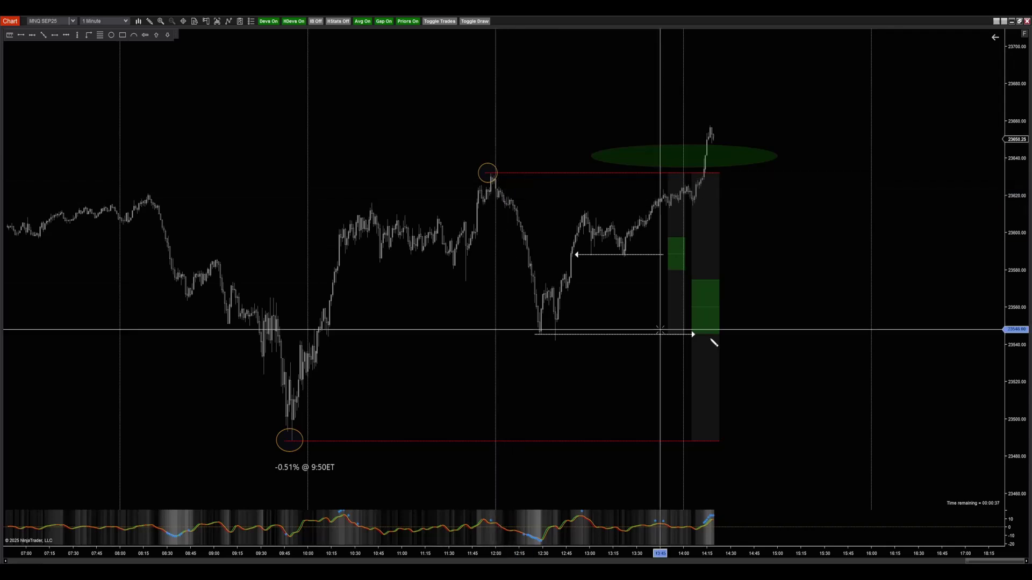
# Sketch a rising zigzag with two shallow pullbacks from about 16:29 to 19:55 in the empty chart area, and delete it
pyautogui.moveTo(916, 307); pyautogui.dragTo(489, 318)
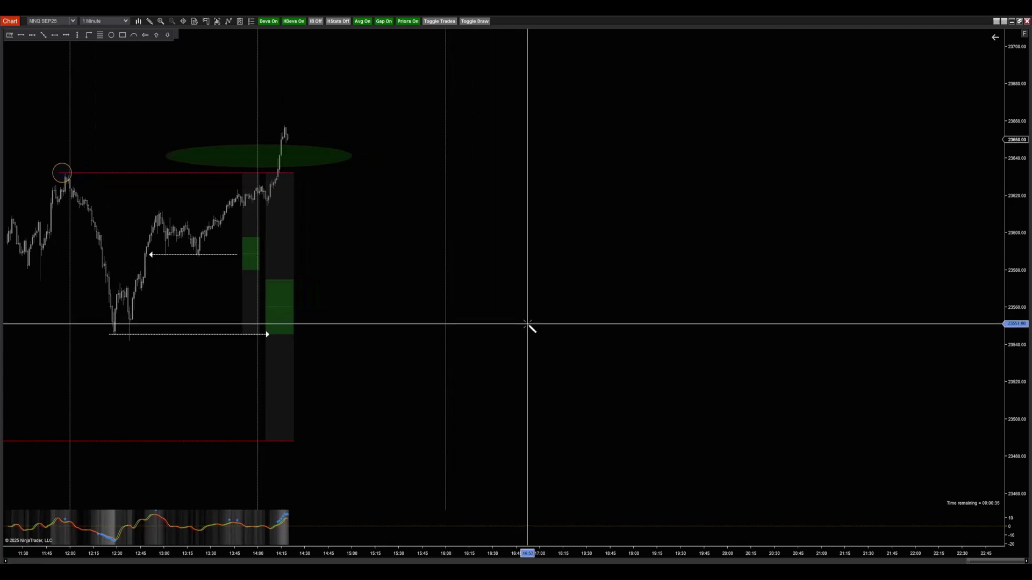
pyautogui.click(491, 344)
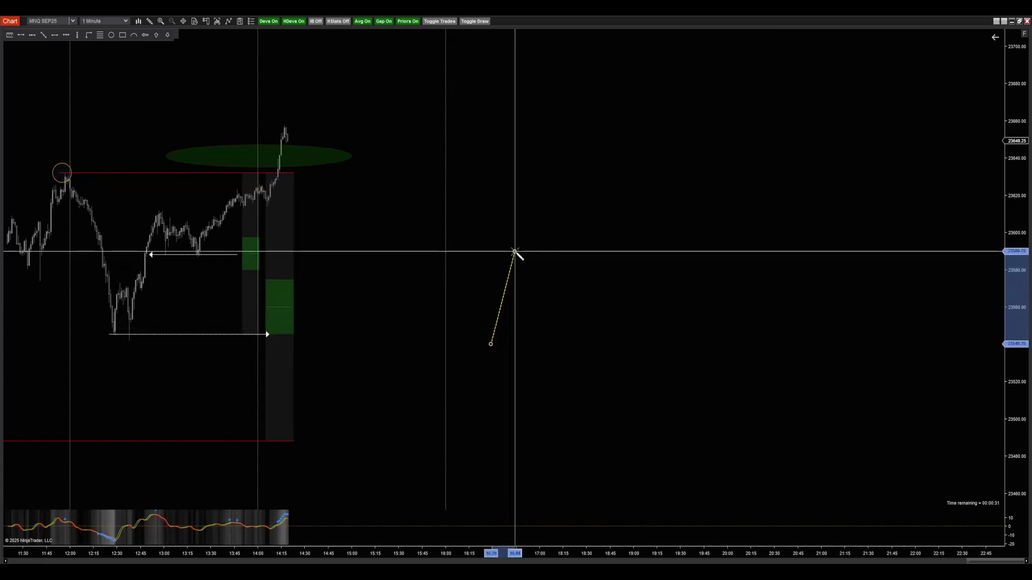
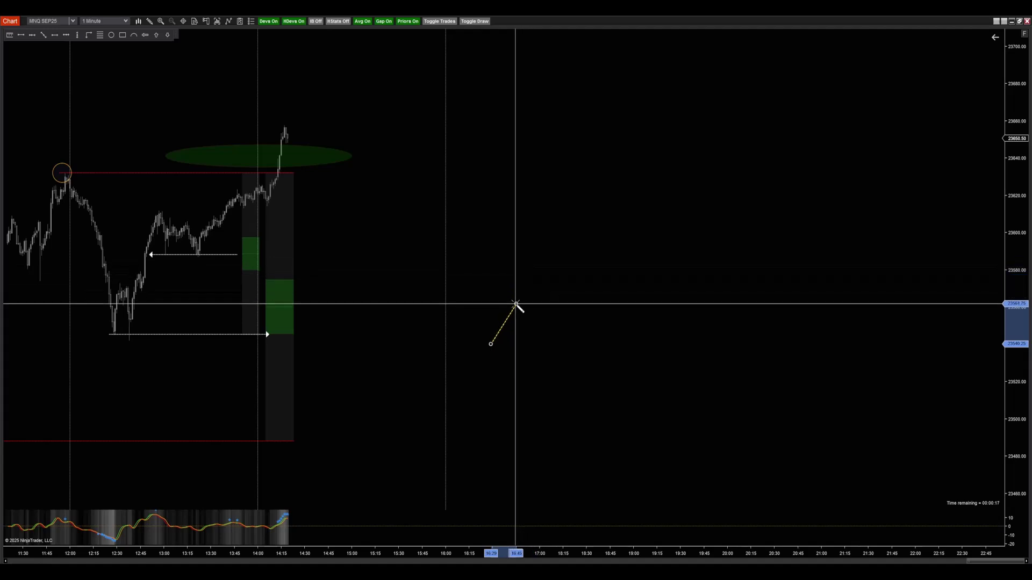
pyautogui.click(544, 249)
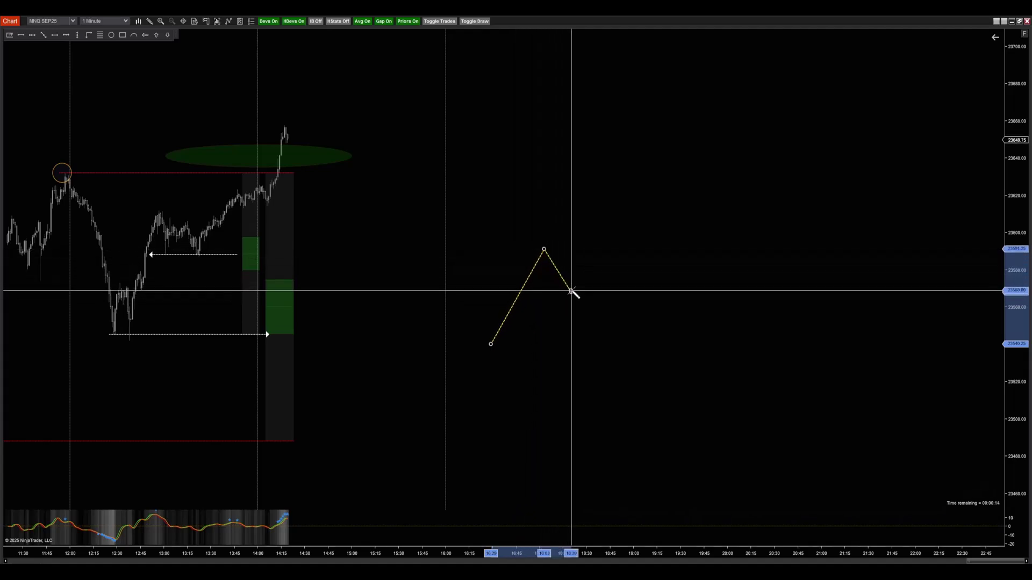
pyautogui.click(570, 292)
pyautogui.click(631, 195)
pyautogui.click(665, 242)
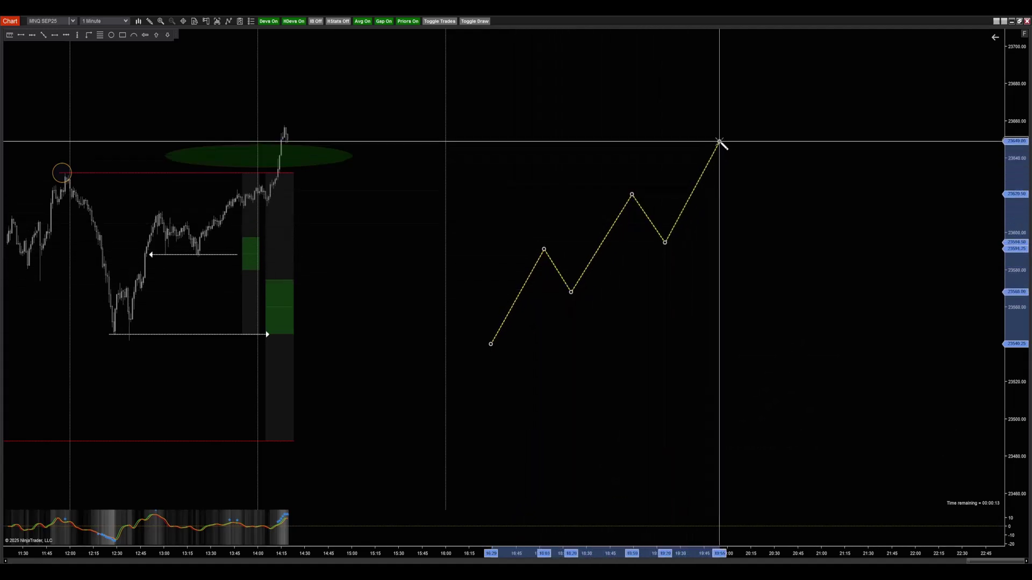
pyautogui.doubleClick(719, 141)
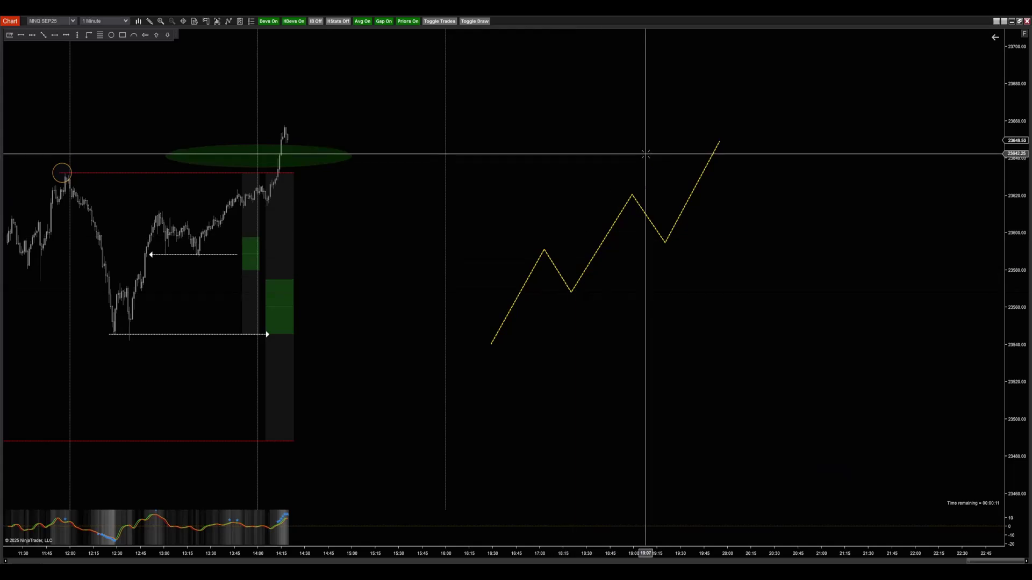
pyautogui.click(577, 286)
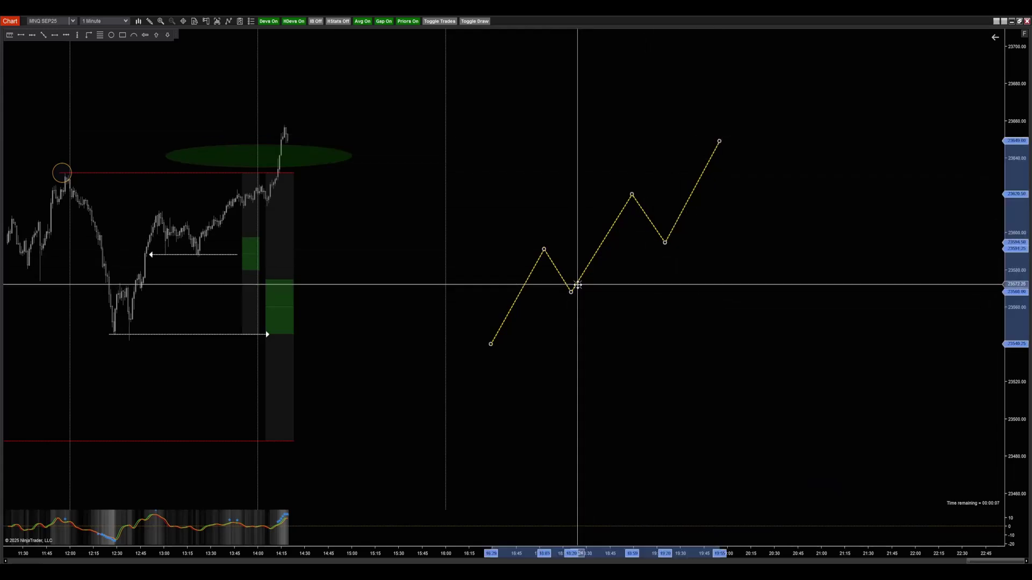
pyautogui.press('Delete')
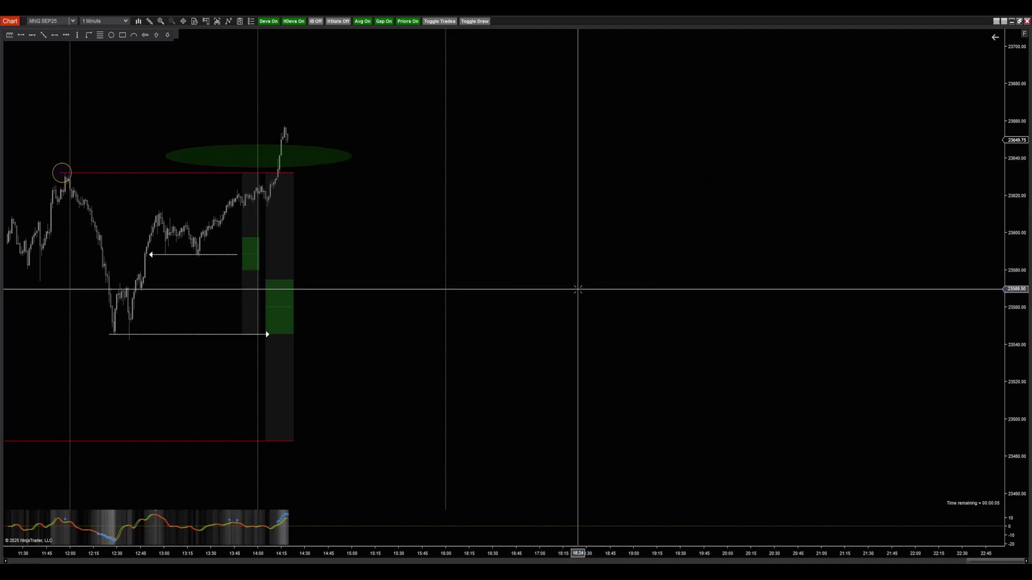
# Sketch a rising zigzag with deeper pullbacks and a peak near 20:00 in the empty chart area, and discard it
pyautogui.click(543, 318)
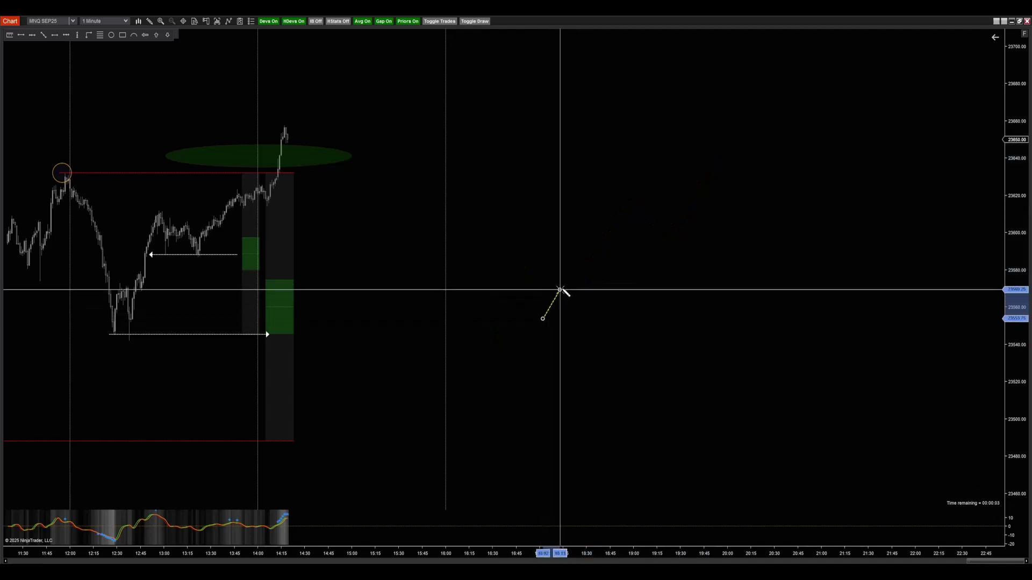
pyautogui.click(594, 217)
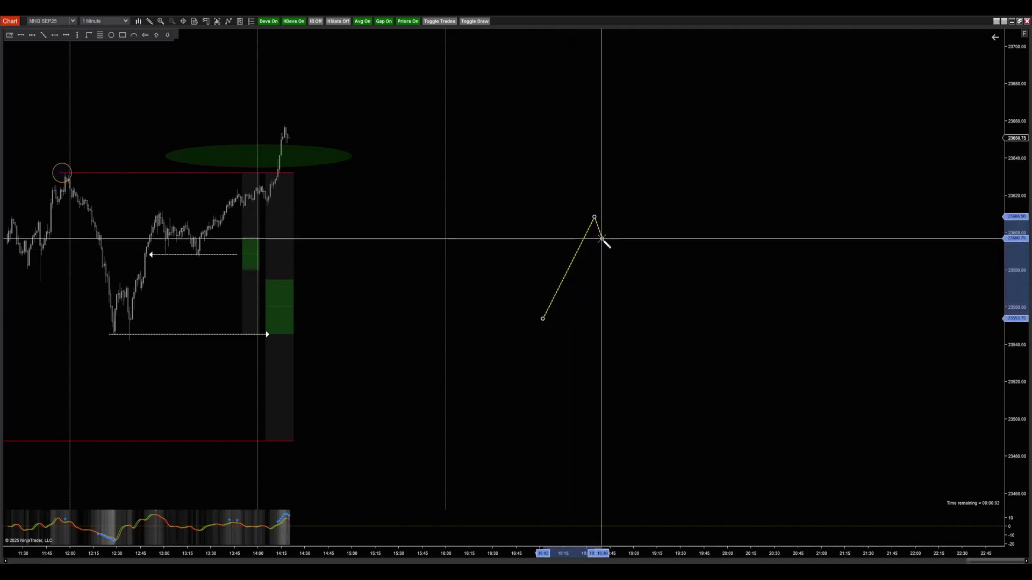
pyautogui.click(620, 277)
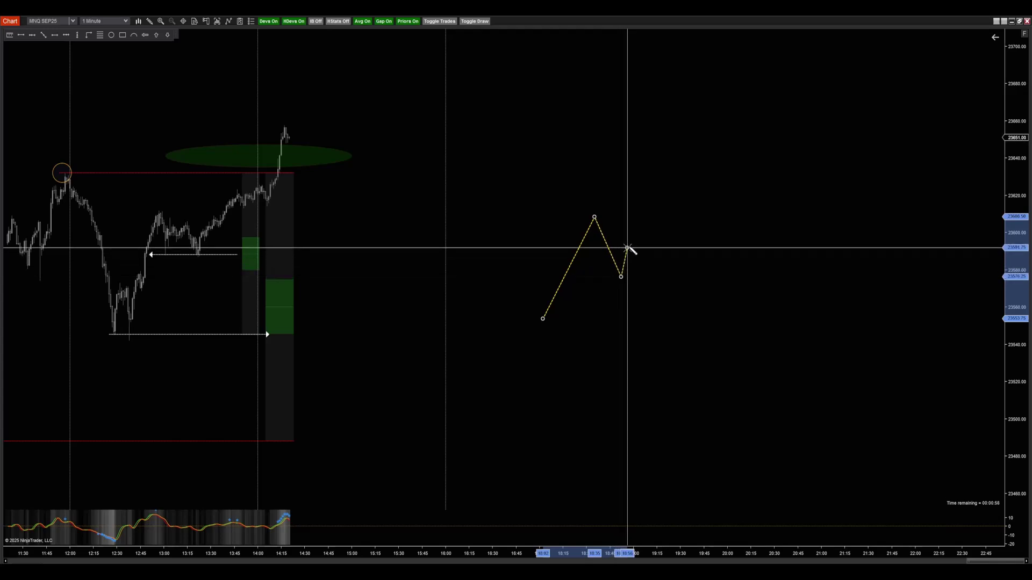
pyautogui.click(672, 158)
pyautogui.click(691, 230)
pyautogui.click(727, 109)
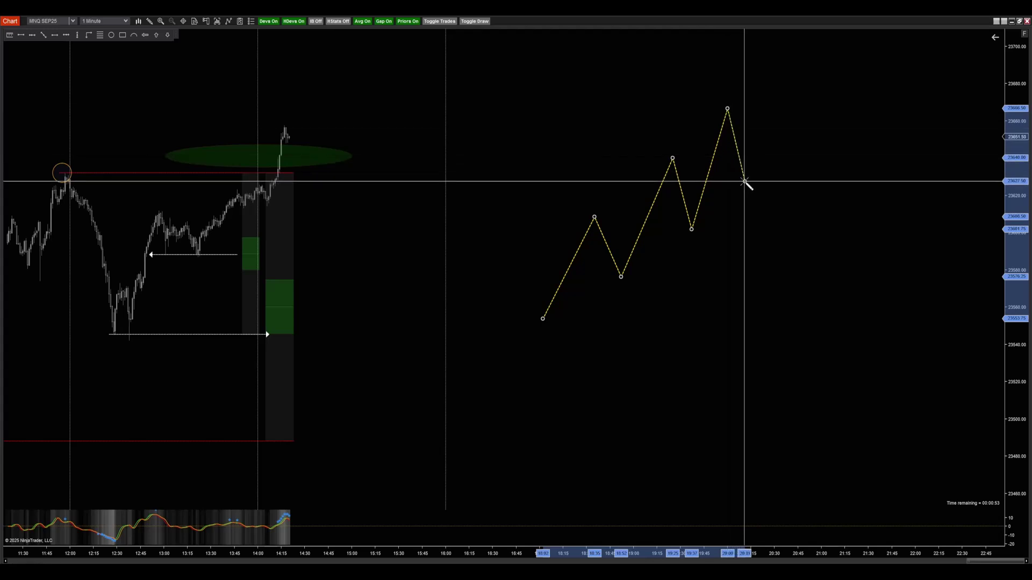
pyautogui.click(744, 181)
pyautogui.press('Escape')
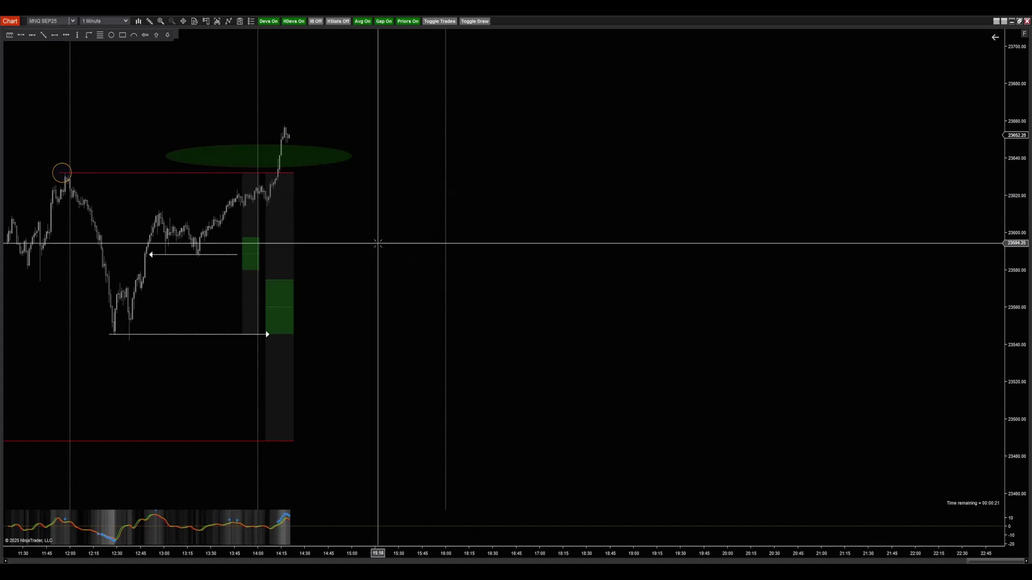
# Try to trace the decline from the circled noon high to the low near 12:35 with a path
pyautogui.moveTo(380, 242); pyautogui.dragTo(553, 236)
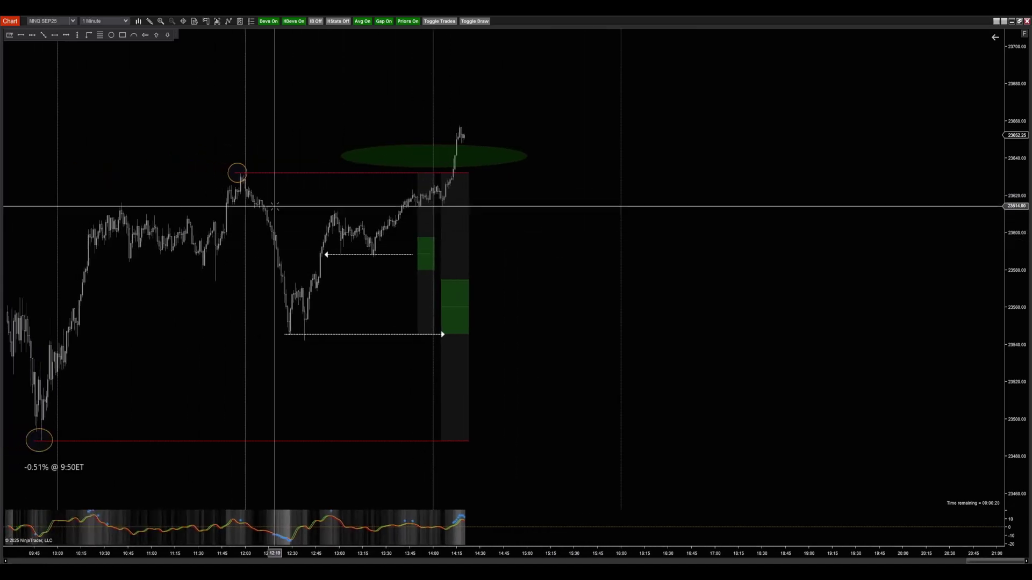
pyautogui.click(242, 179)
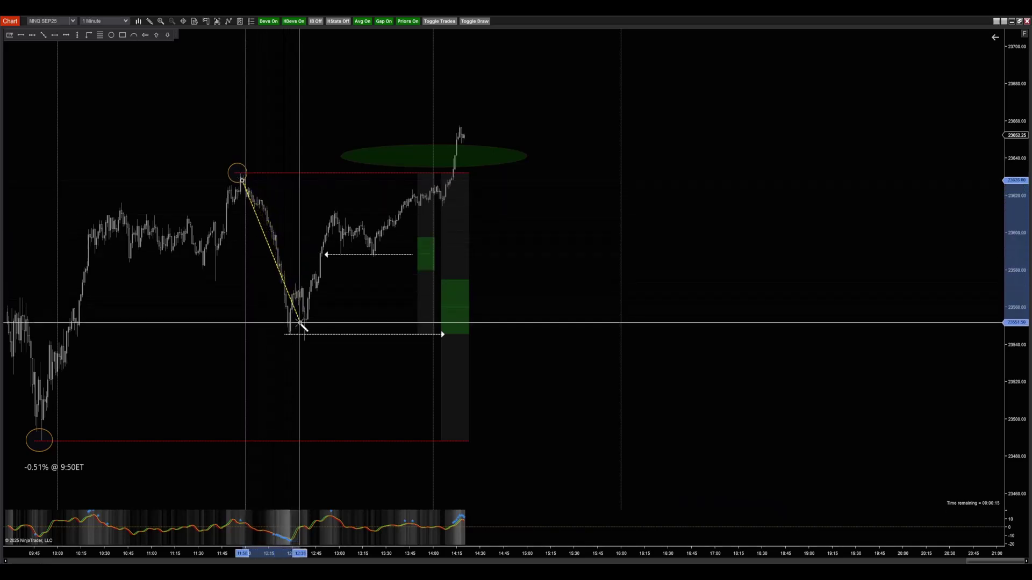
pyautogui.press('Escape')
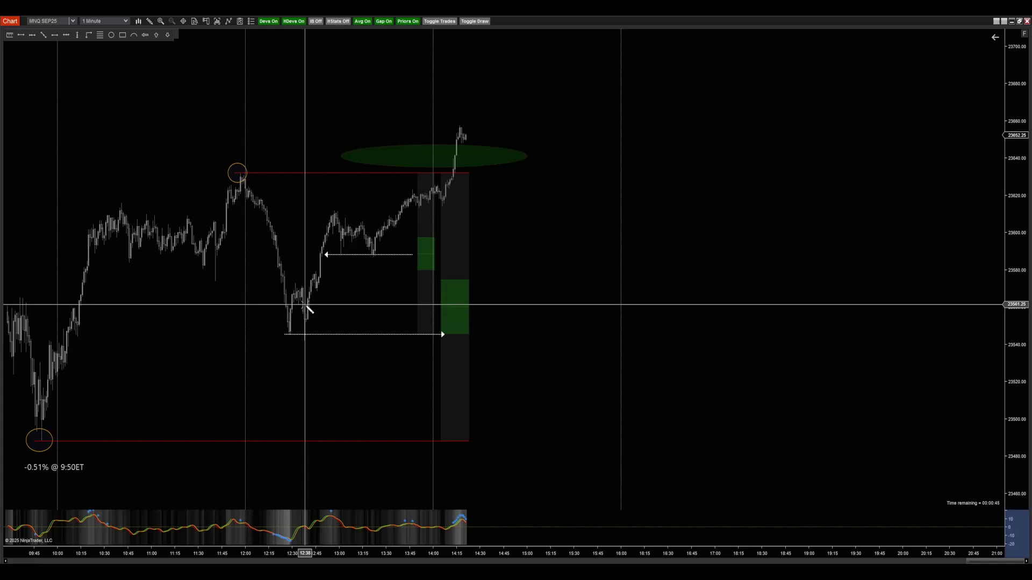
pyautogui.click(269, 340)
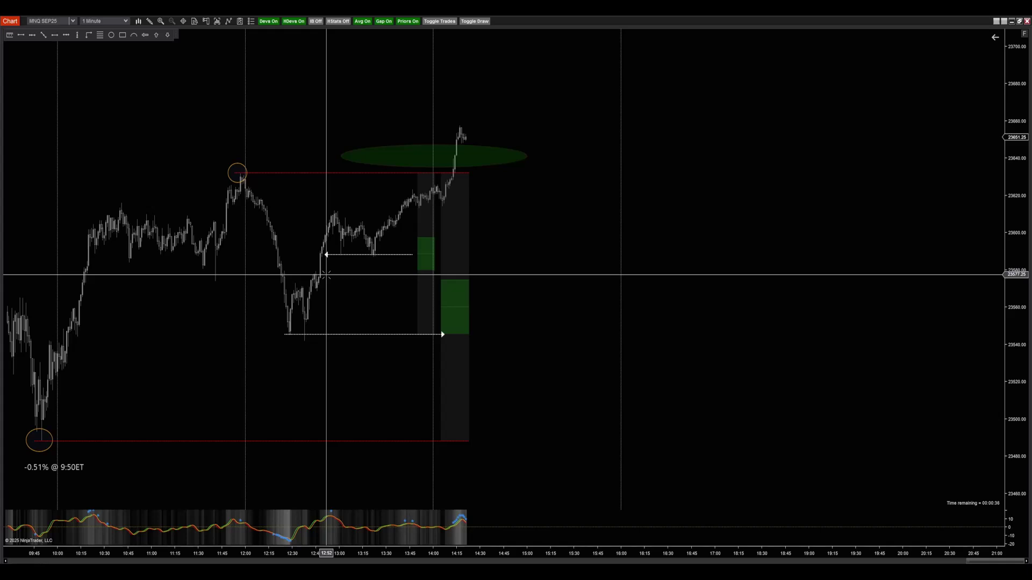
# Sketch a three-leg rising zigzag from about 16:34 to a peak near 19:03 in the empty chart area, and discard it
pyautogui.click(674, 284)
pyautogui.click(714, 192)
pyautogui.click(736, 235)
pyautogui.click(768, 142)
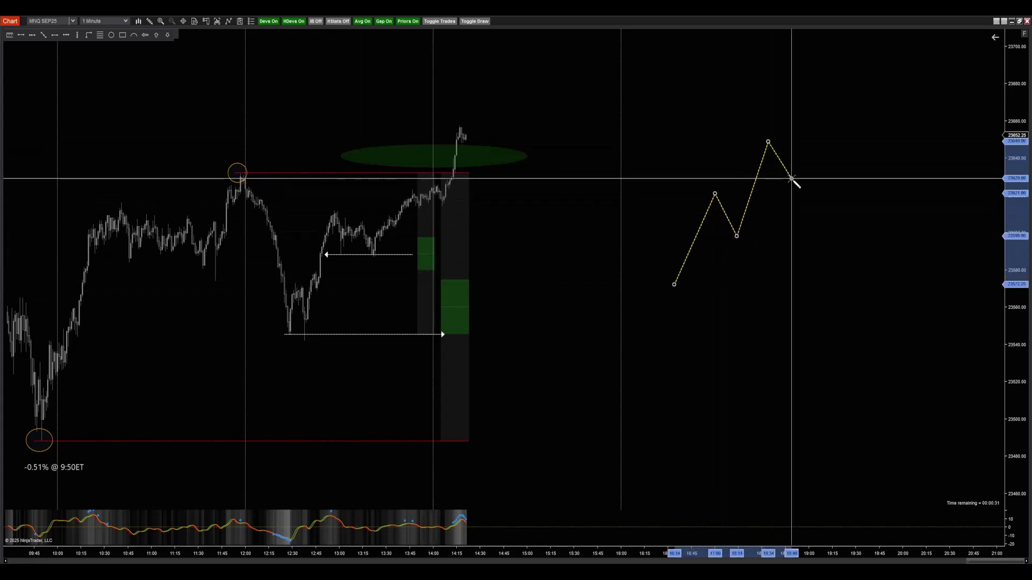
pyautogui.click(791, 180)
pyautogui.click(813, 106)
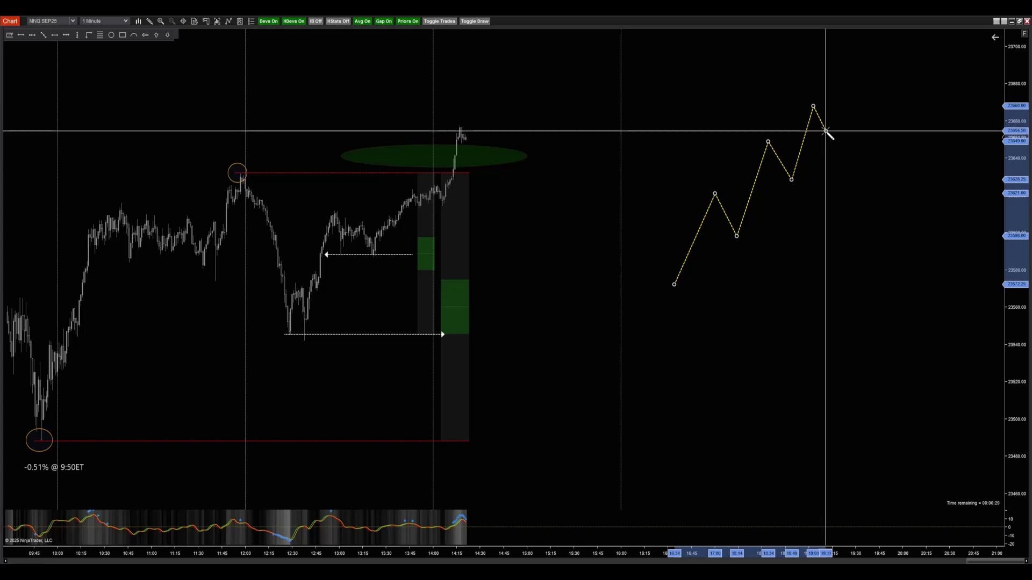
pyautogui.press('Escape')
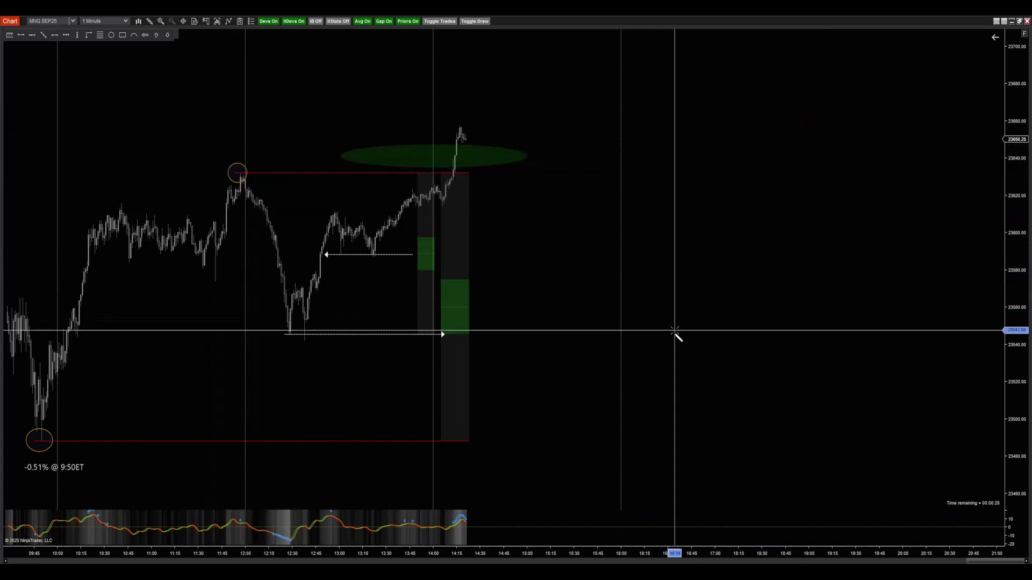
pyautogui.click(646, 275)
pyautogui.press('Escape')
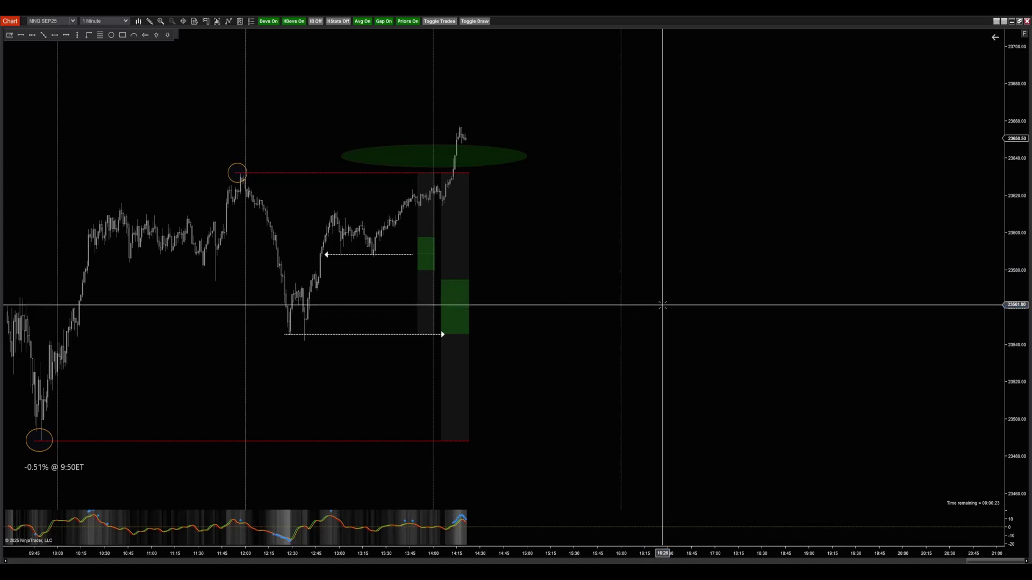
# Sketch a rising zigzag from about 16:16 to a peak near 18:19, ending in a pullback near 18:34, and circle its end
pyautogui.click(646, 349)
pyautogui.click(673, 281)
pyautogui.click(685, 318)
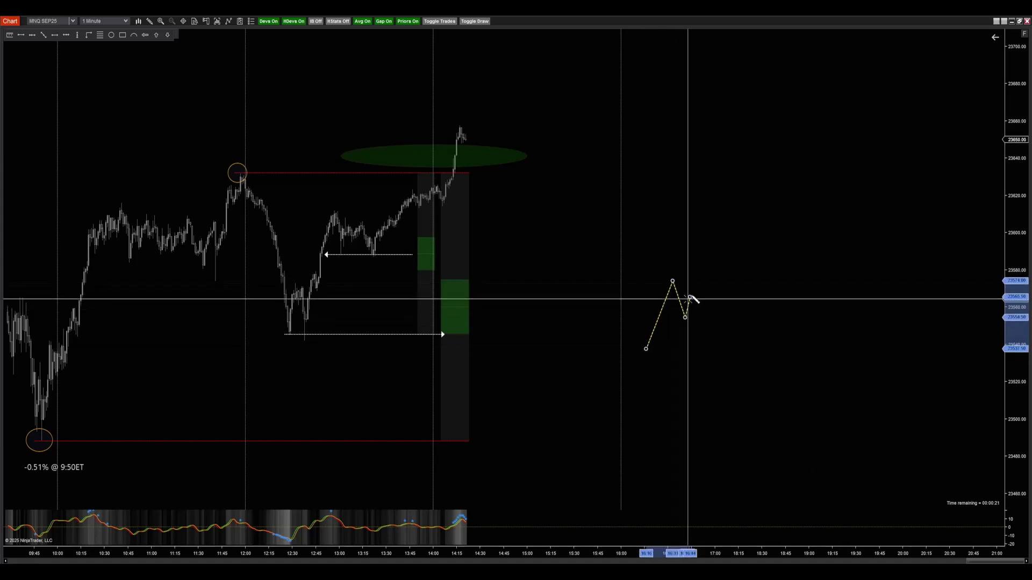
pyautogui.click(744, 178)
pyautogui.doubleClick(768, 254)
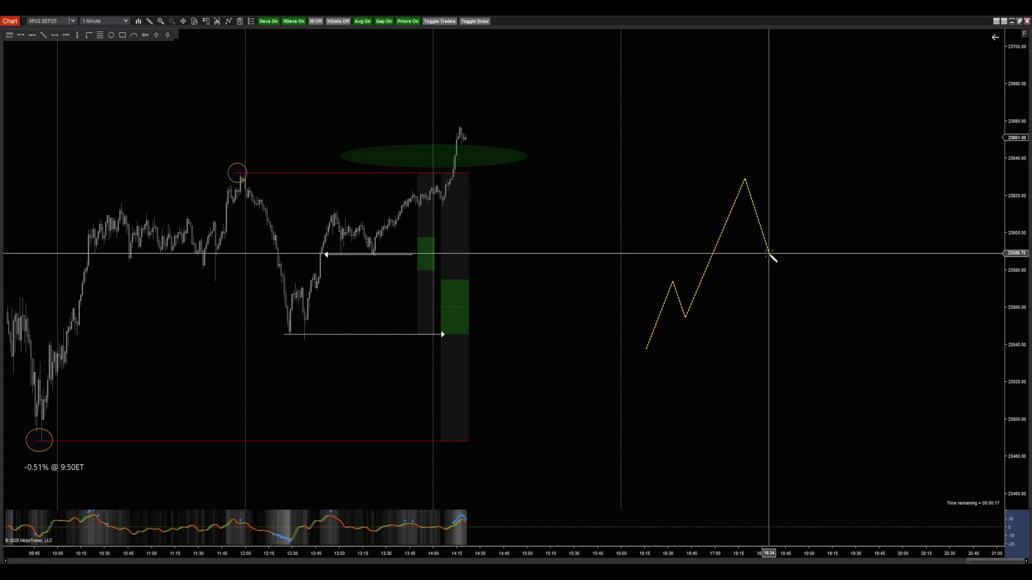
pyautogui.click(766, 255)
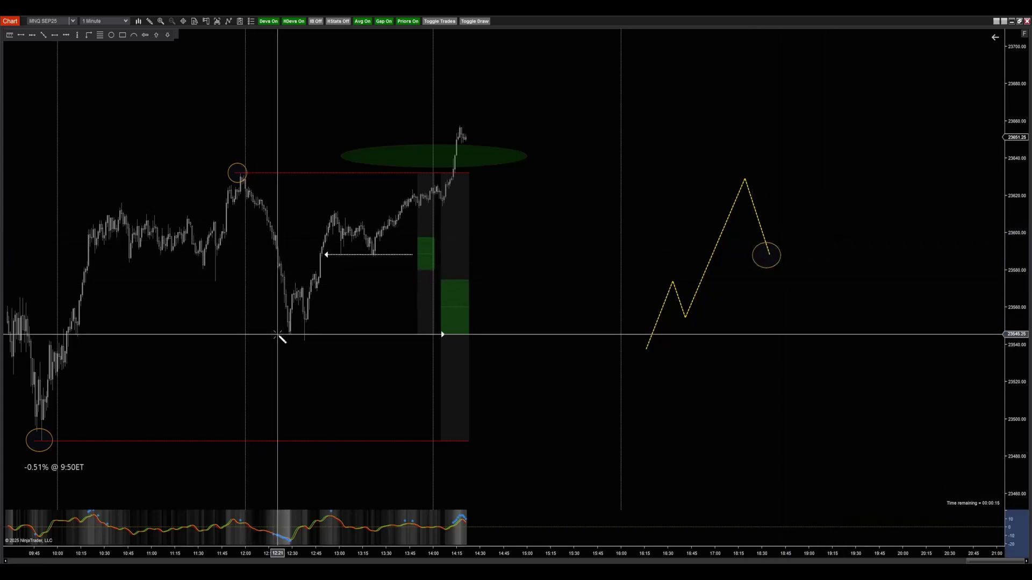
# Circle the double low around 12:35 with an ellipse
pyautogui.moveTo(279, 337); pyautogui.dragTo(321, 285)
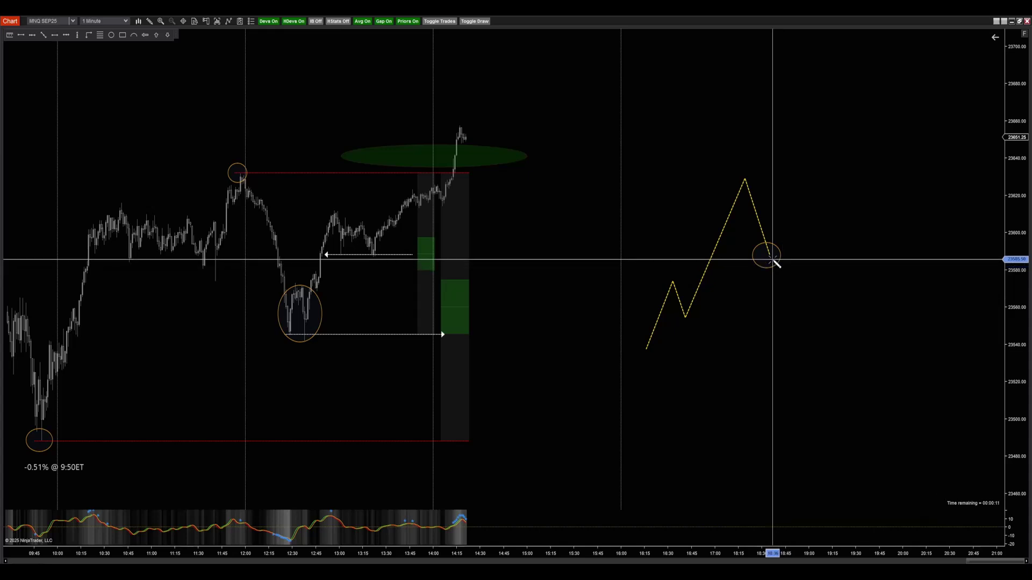
# Extend the zigzag from its circled pullback to a lower high near 18:49 and a drop to about 19:12, and discard the extension
pyautogui.moveTo(769, 254); pyautogui.dragTo(791, 209)
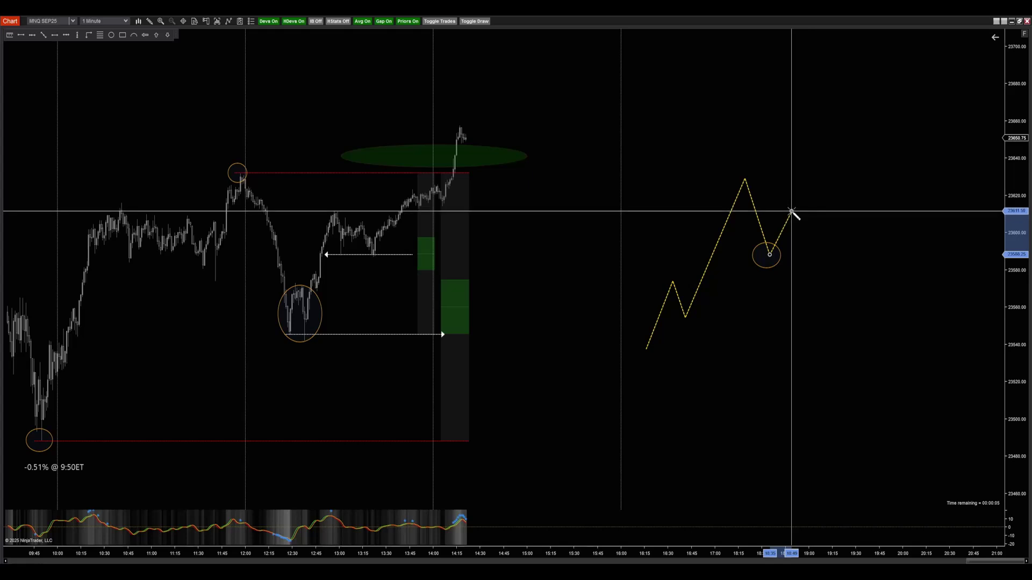
pyautogui.click(791, 211)
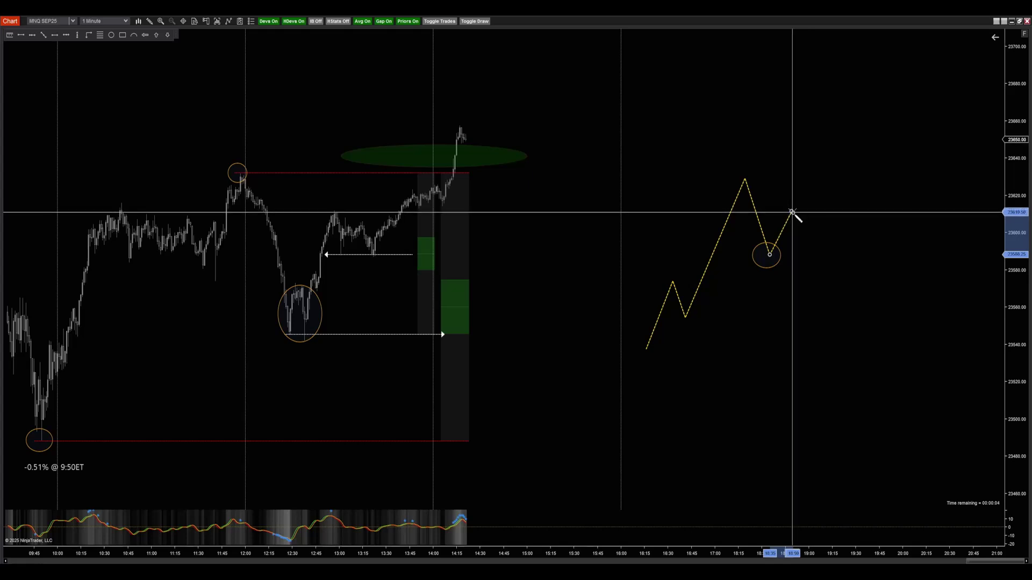
pyautogui.click(831, 294)
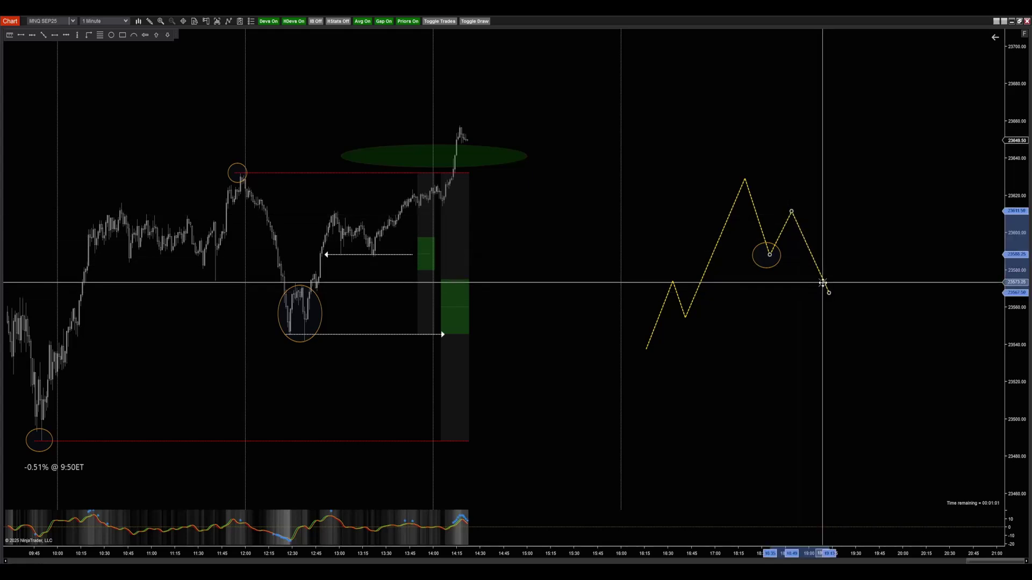
pyautogui.press('Escape')
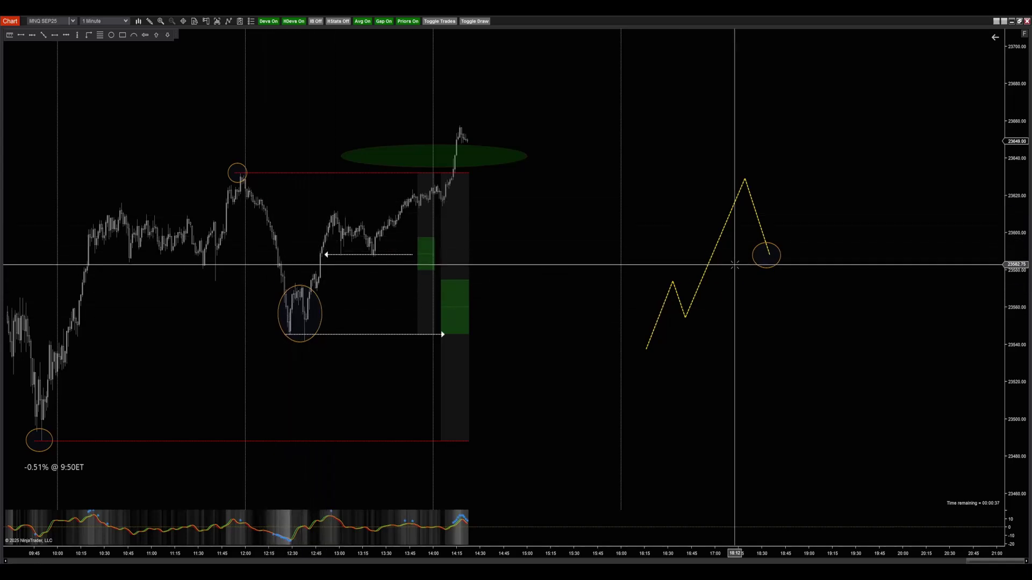
# Sketch a stepped decline with two lower highs from the circled pullback to about 19:25, and discard it
pyautogui.click(772, 253)
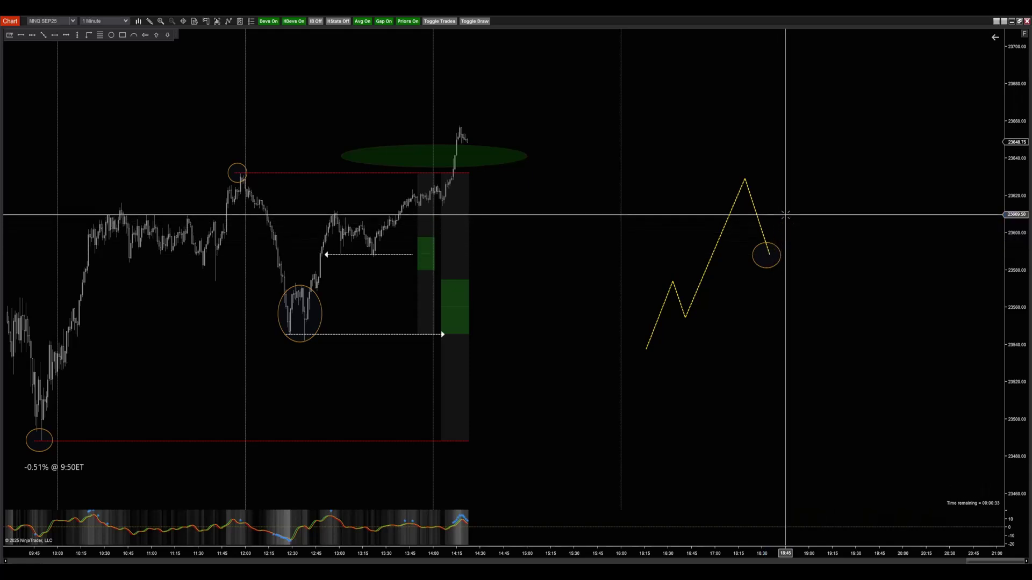
pyautogui.click(781, 217)
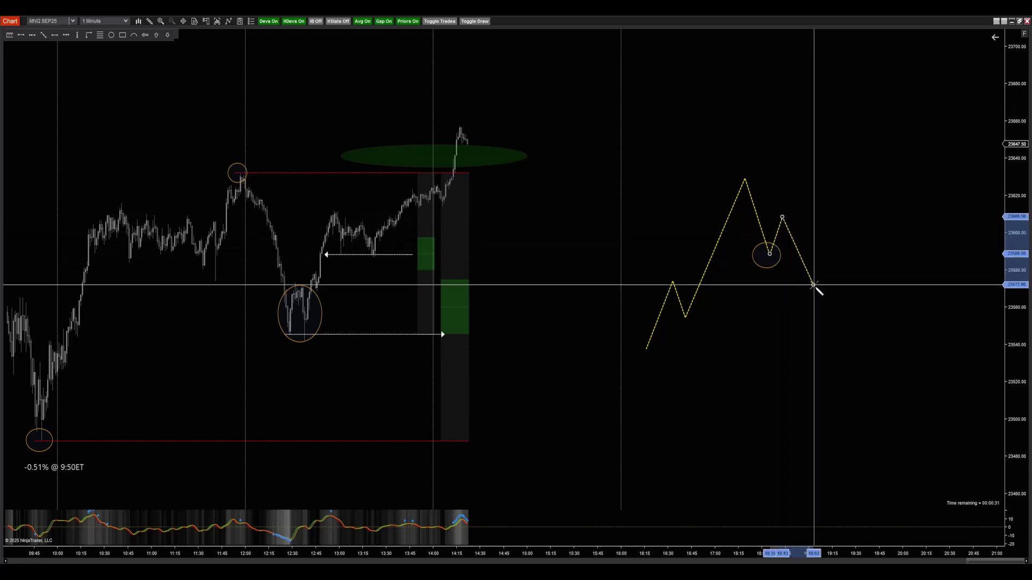
pyautogui.click(815, 289)
pyautogui.click(826, 256)
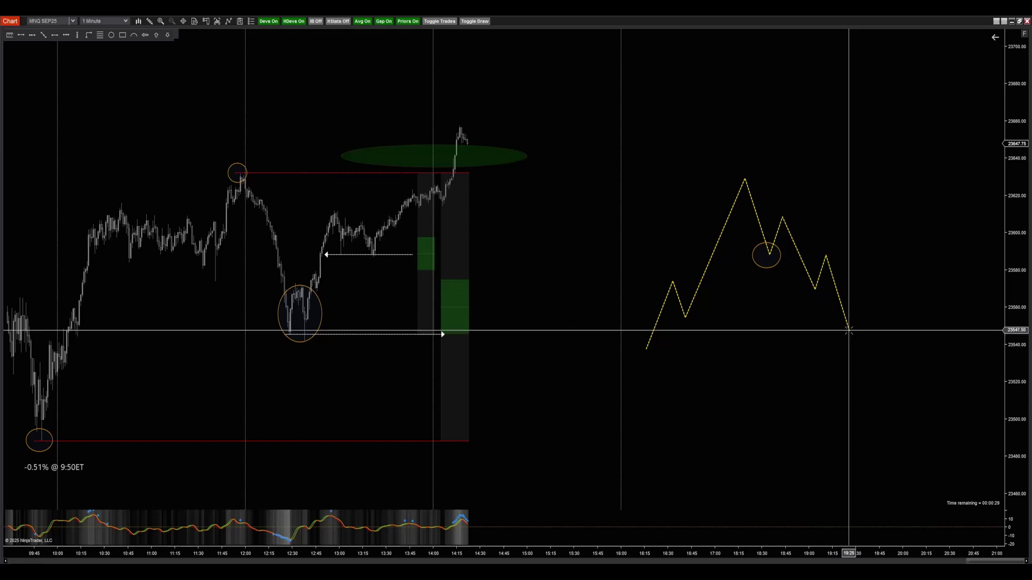
pyautogui.press('Escape')
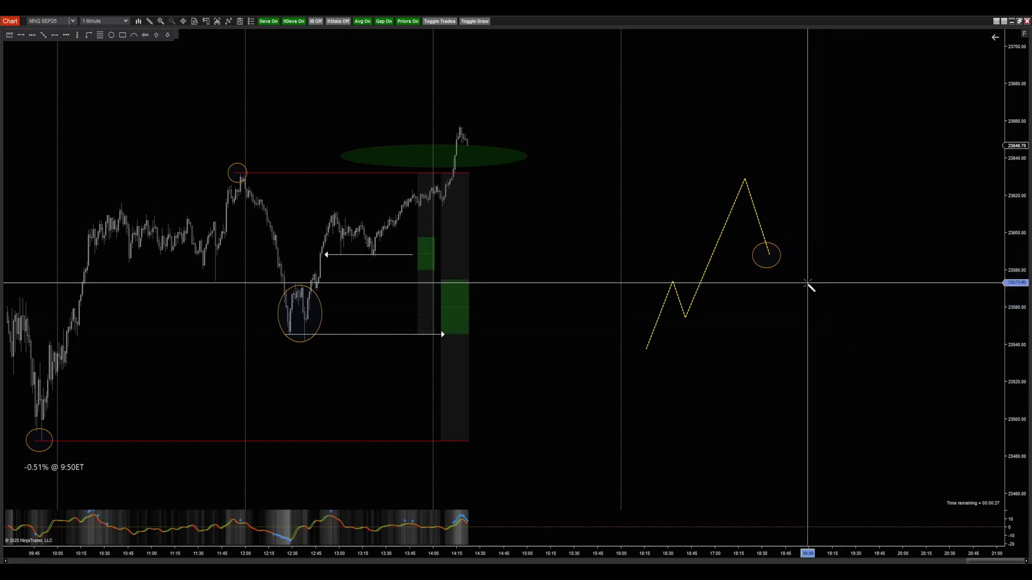
pyautogui.click(769, 255)
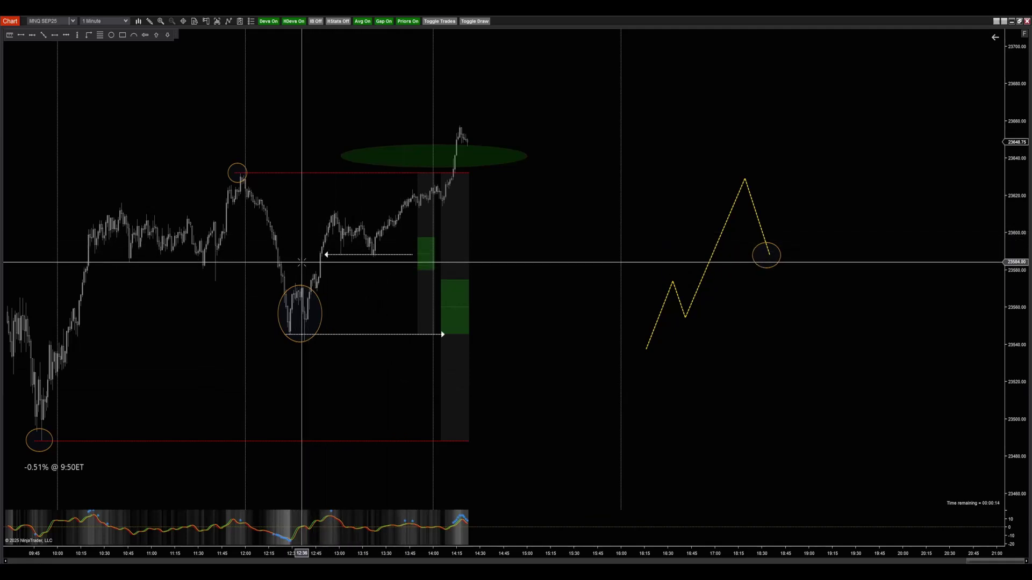
# Circle the rally at the tip of the upper white arrow near 12:55, and remove the circle
pyautogui.moveTo(312, 271); pyautogui.dragTo(339, 233)
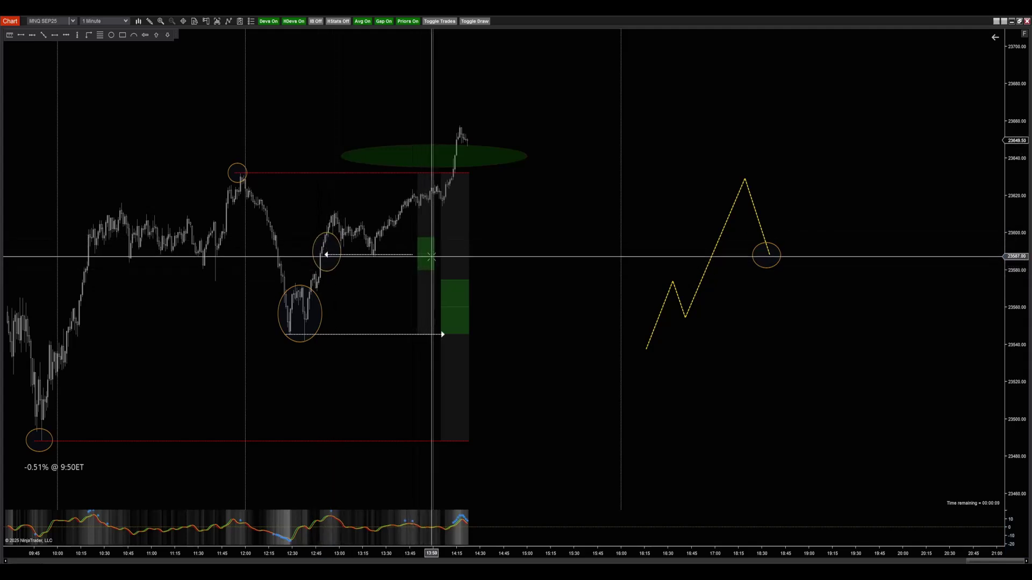
pyautogui.click(412, 254)
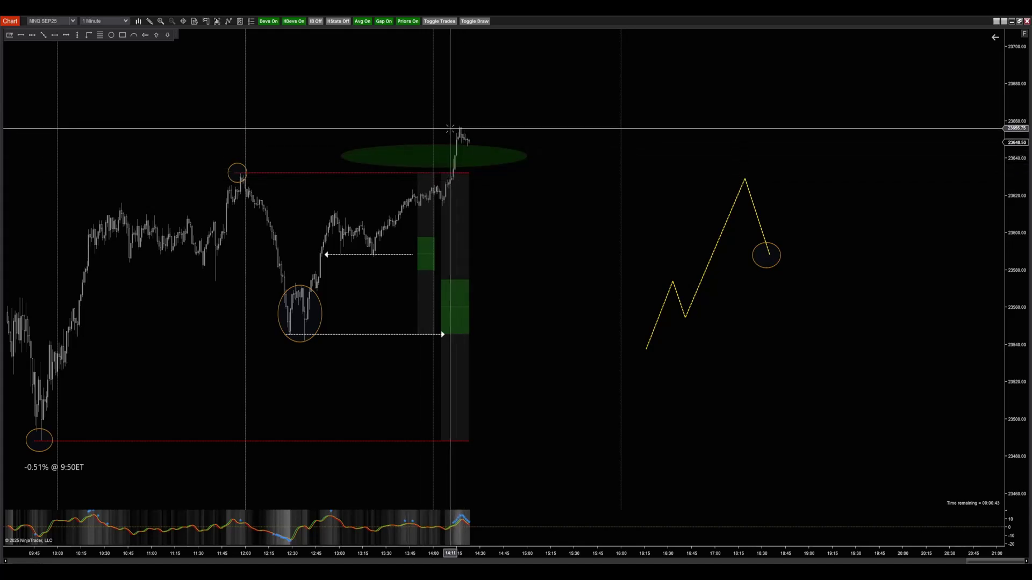
# Circle the newest swing high above the green ellipse with a small ellipse
pyautogui.moveTo(455, 124); pyautogui.dragTo(460, 129)
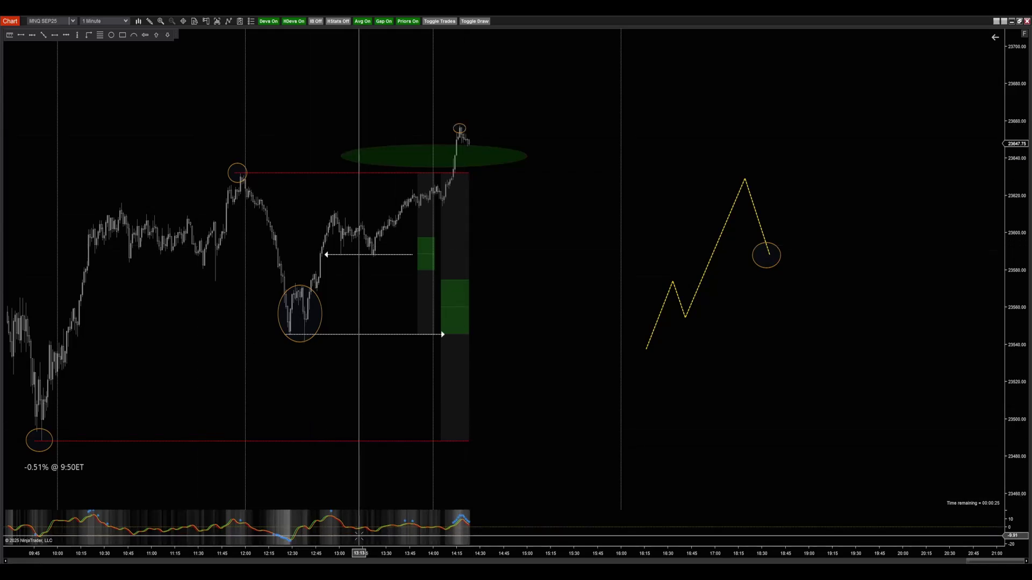
# Measure the percentage move from the 08:00 price to the level of the newest circled high
pyautogui.scroll(-5, 359, 537)
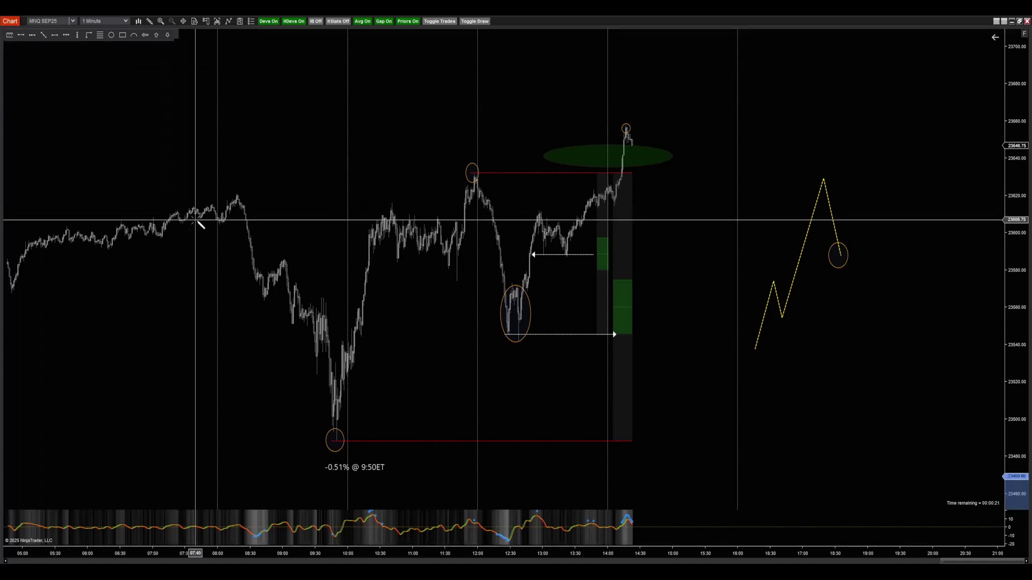
pyautogui.click(219, 217)
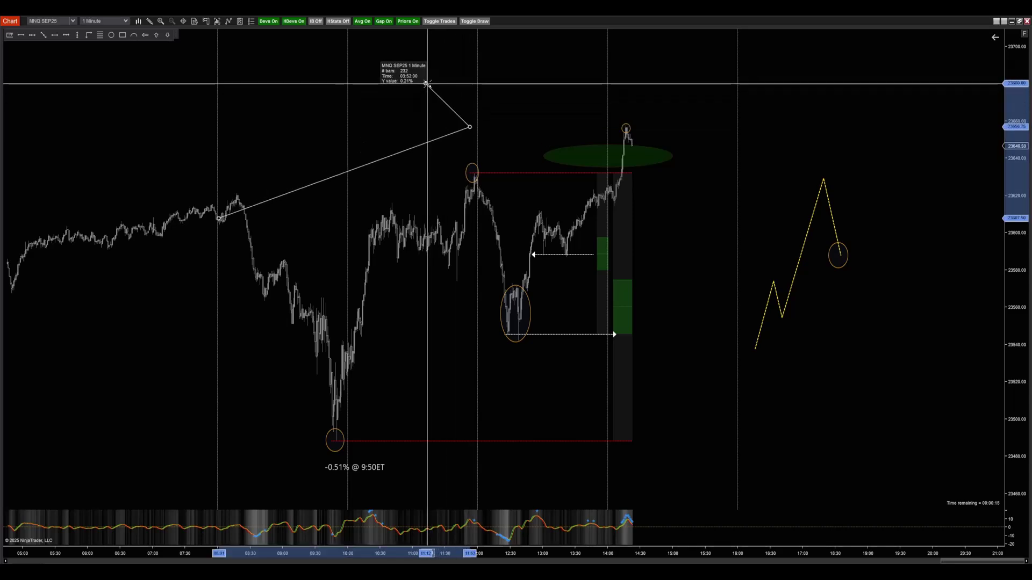
pyautogui.click(469, 127)
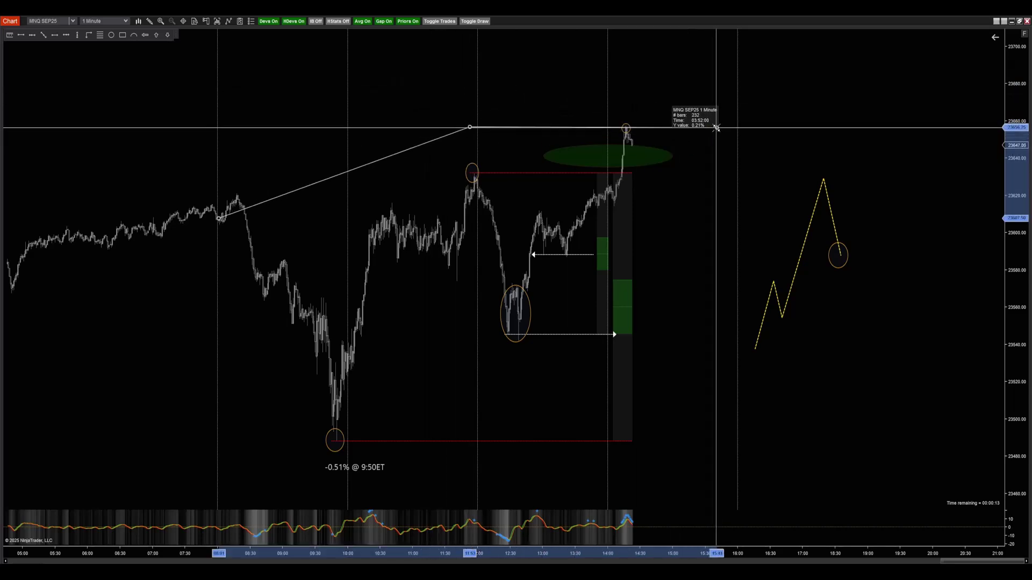
pyautogui.press('Escape')
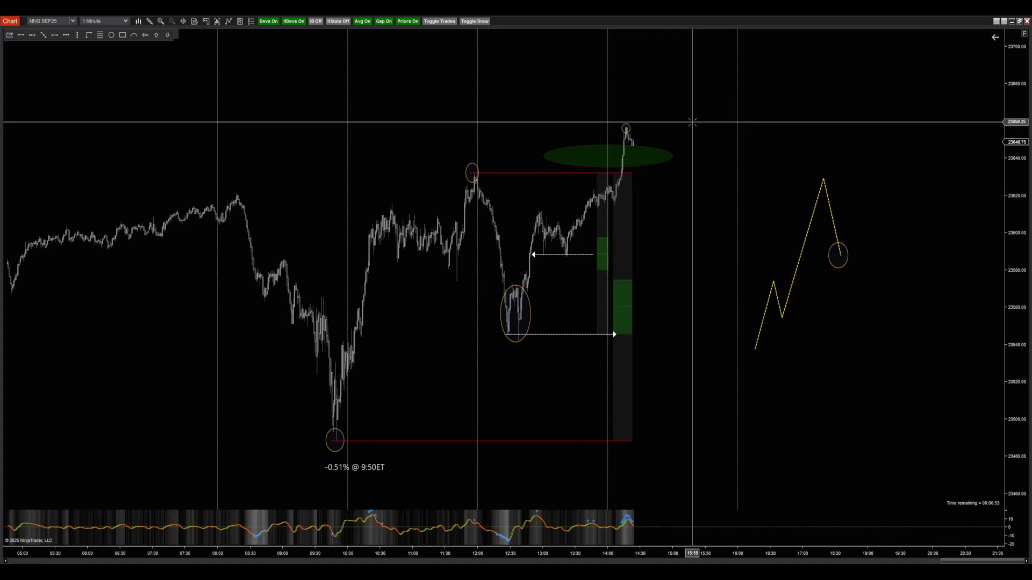
# Mark a zone at about 23800 to 23810 from 11:28 to 16:47, and project a dashed line up towards it from the newest high
pyautogui.moveTo(1016, 85); pyautogui.dragTo(978, 444)
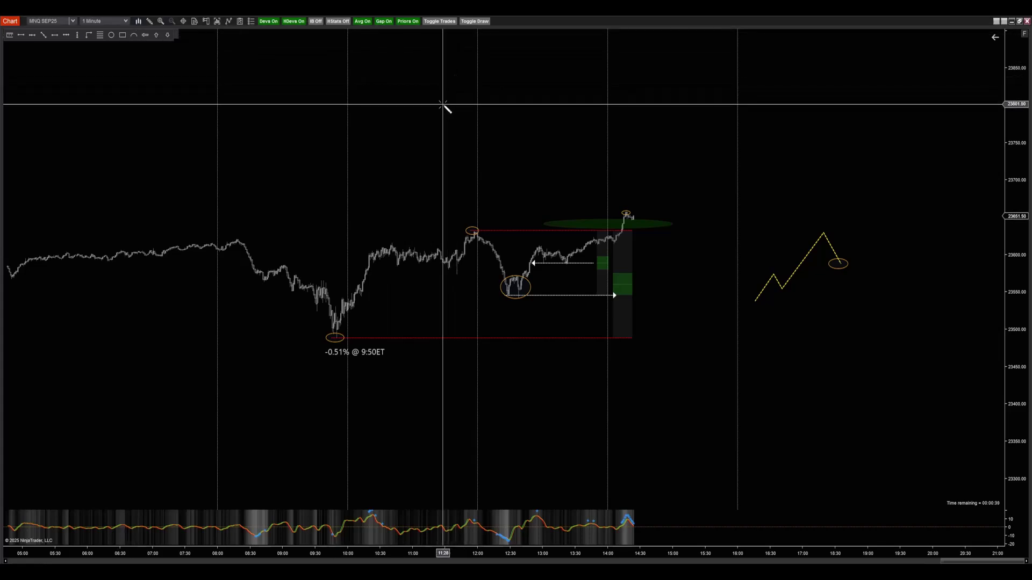
pyautogui.moveTo(442, 104); pyautogui.dragTo(788, 97)
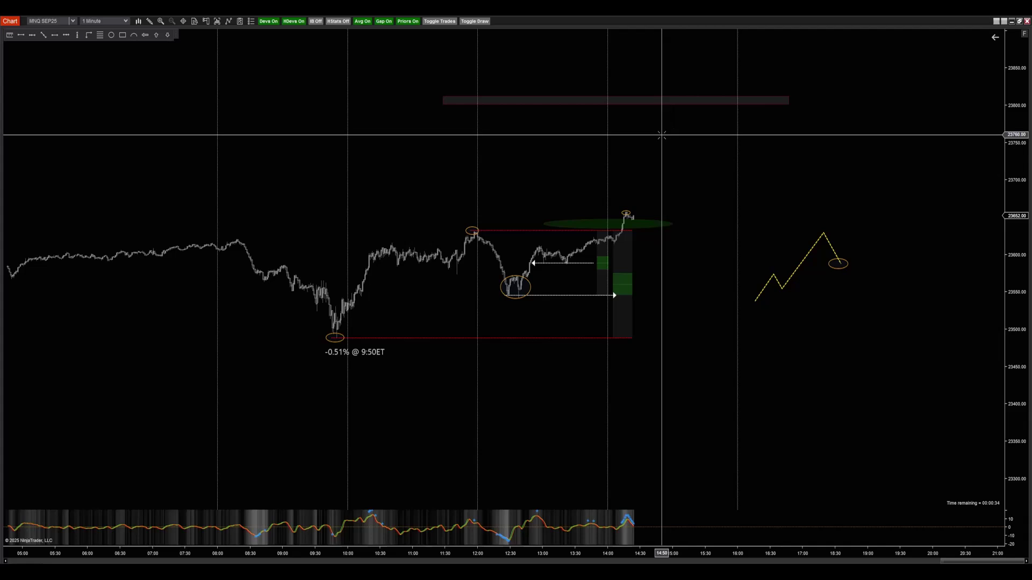
pyautogui.moveTo(629, 214)
pyautogui.mouseDown()
pyautogui.moveTo(659, 161)
pyautogui.moveTo(669, 108)
pyautogui.mouseUp()
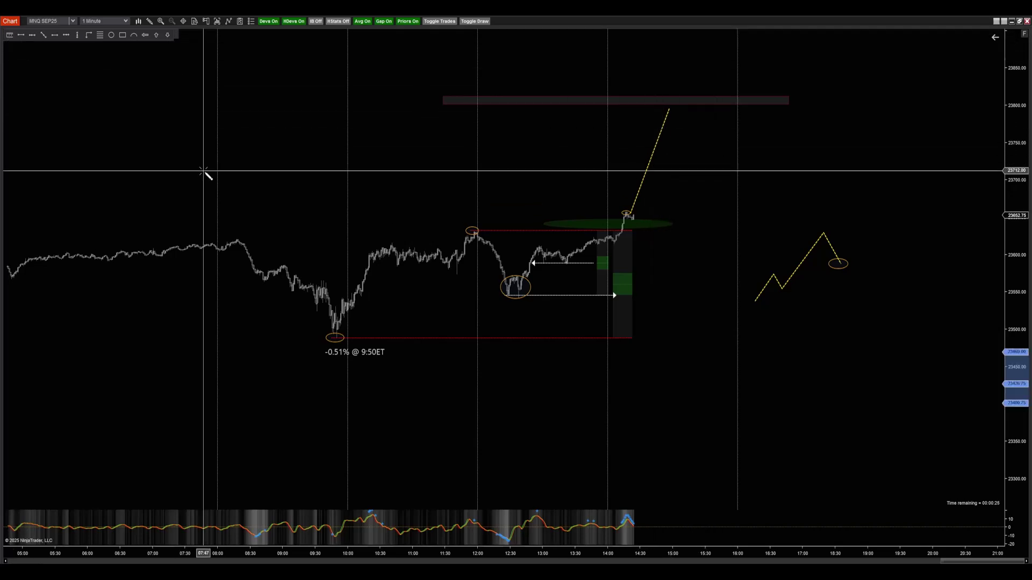
# Measure the percentage move from the 08:00 price to the marked zone near 23800
pyautogui.click(219, 248)
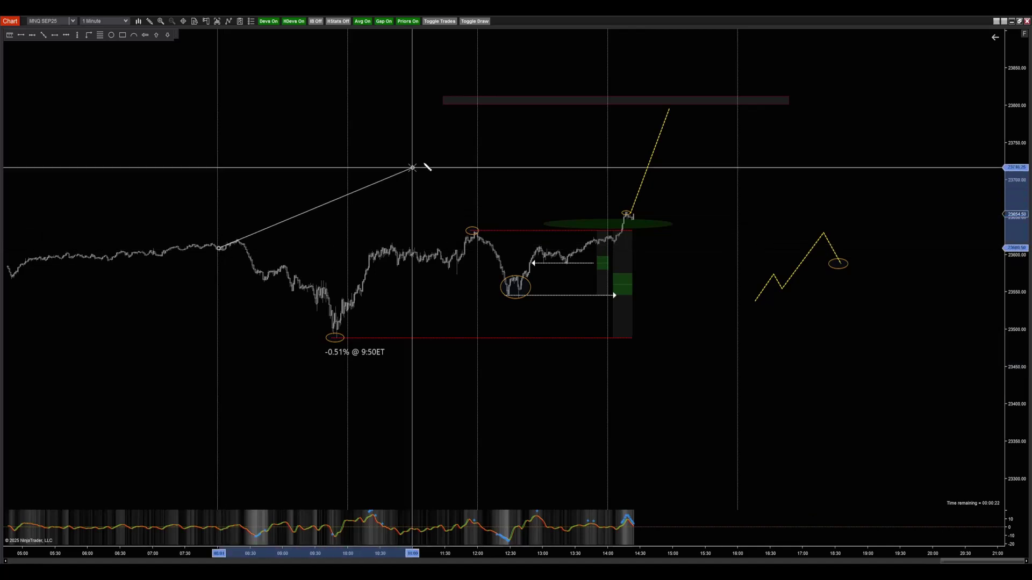
pyautogui.click(639, 100)
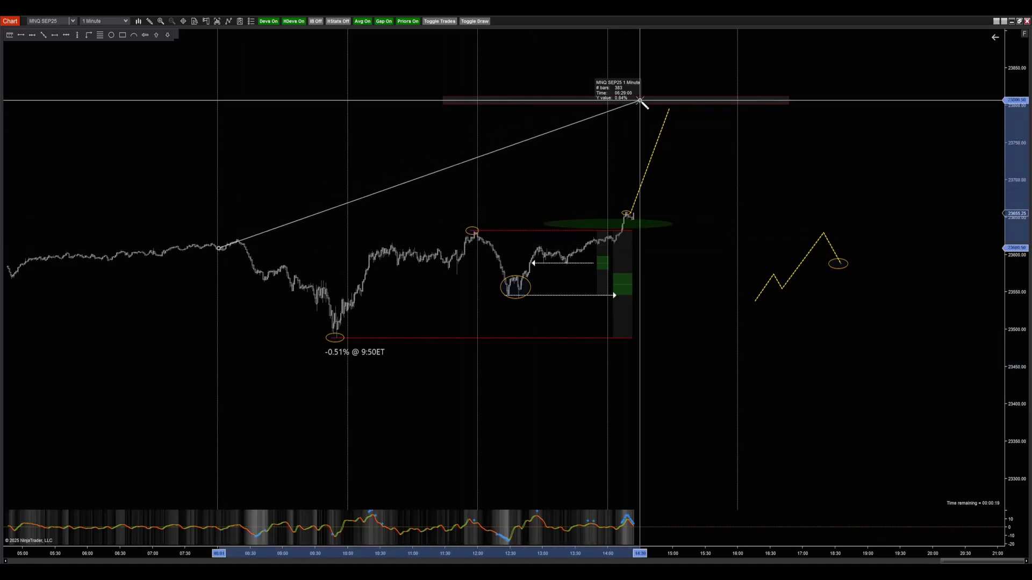
pyautogui.press('Escape')
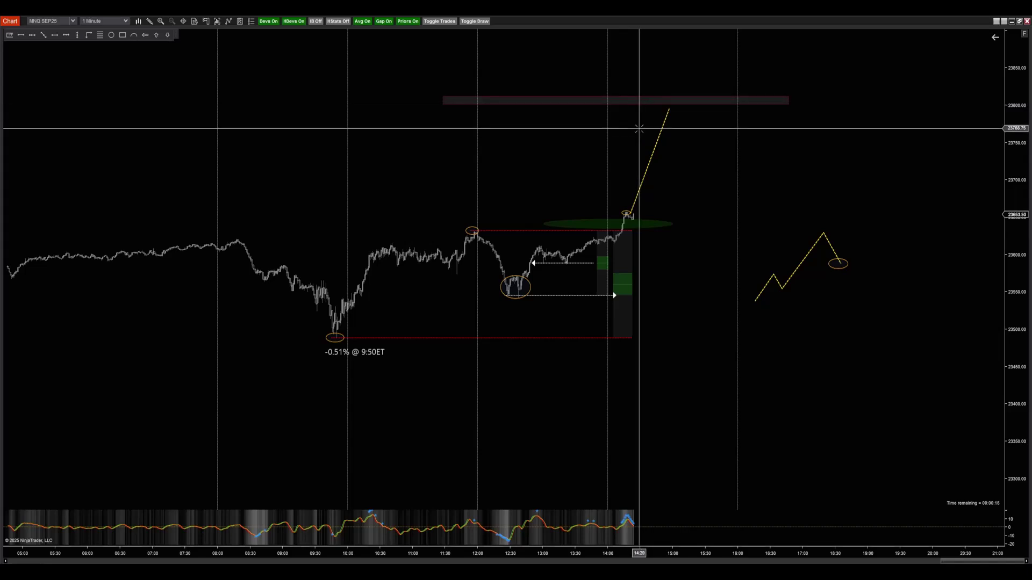
# Delete the dashed projection line, the zone near 23800, and the zigzag sketch with its end circle
pyautogui.click(653, 139)
pyautogui.press('Delete')
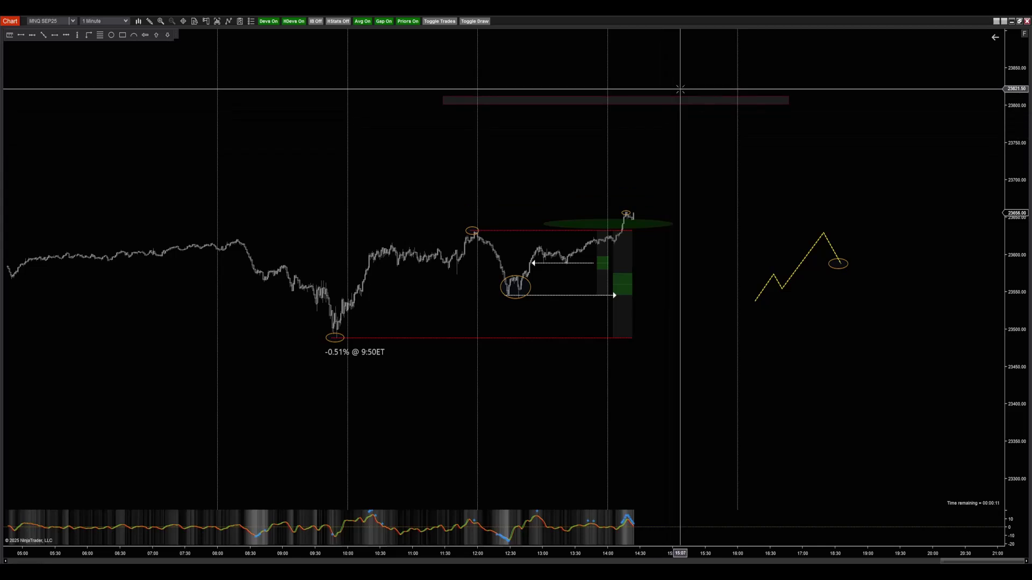
pyautogui.click(669, 104)
pyautogui.press('Delete')
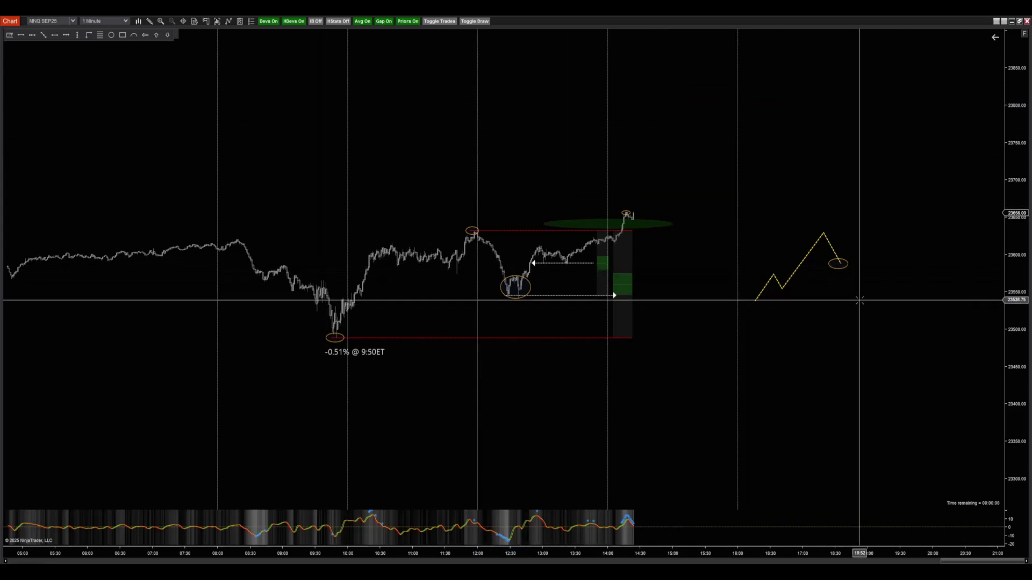
pyautogui.click(836, 264)
pyautogui.press('Delete')
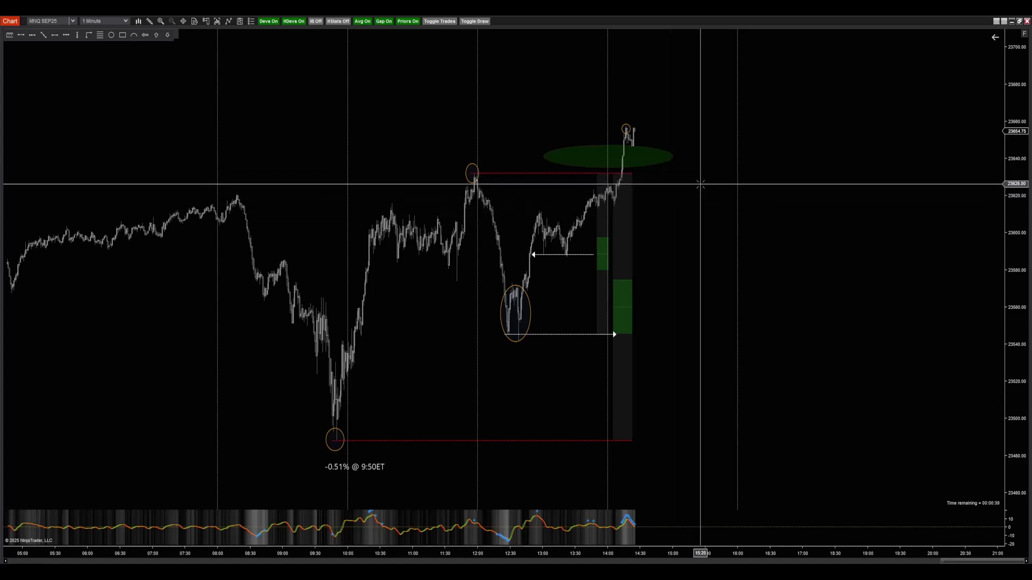
# Sketch a rise from about 16:09 to a peak near 17:03 with a pullback near 17:20 and a rebound, and discard it
pyautogui.hscroll(-3, 700, 184)
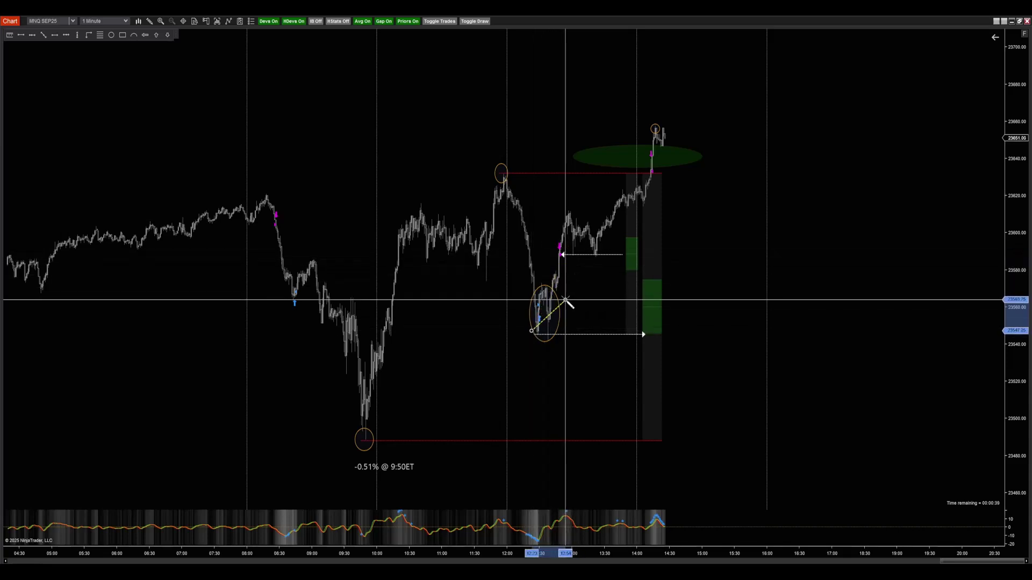
pyautogui.click(776, 344)
pyautogui.click(835, 172)
pyautogui.click(854, 260)
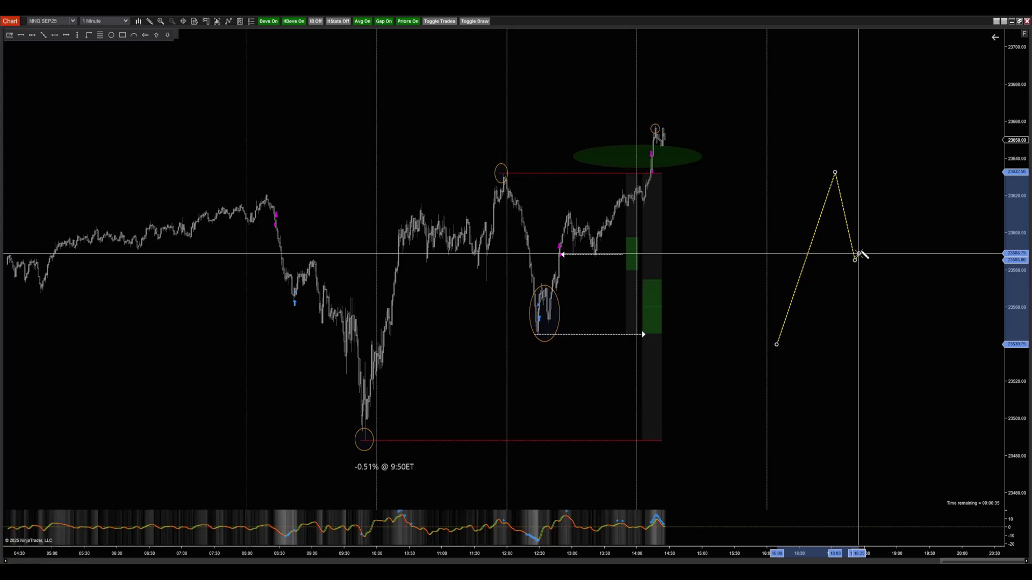
pyautogui.click(879, 209)
pyautogui.press('Escape')
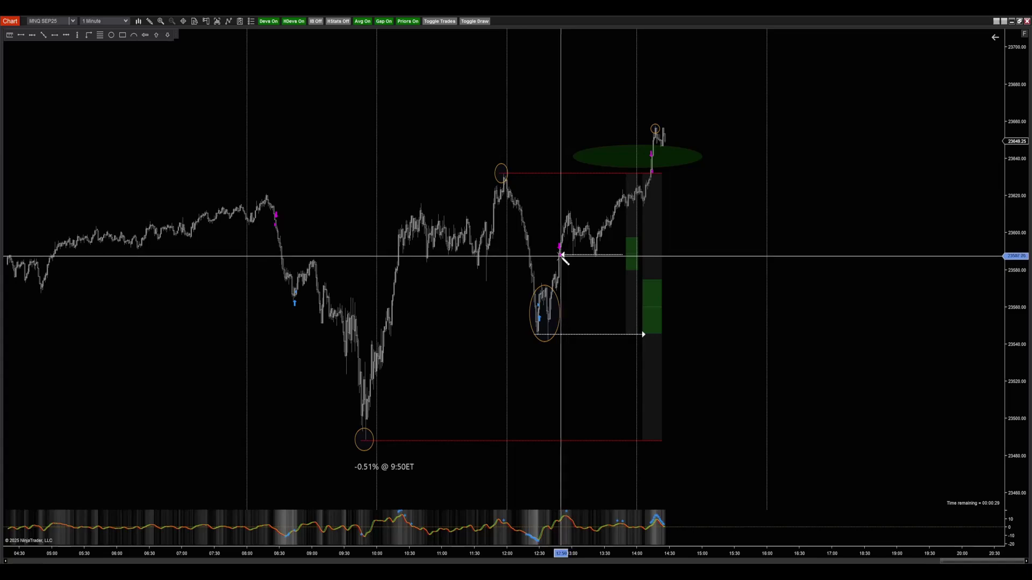
pyautogui.moveTo(561, 253)
pyautogui.mouseDown()
pyautogui.moveTo(623, 377)
pyautogui.moveTo(562, 254)
pyautogui.mouseUp()
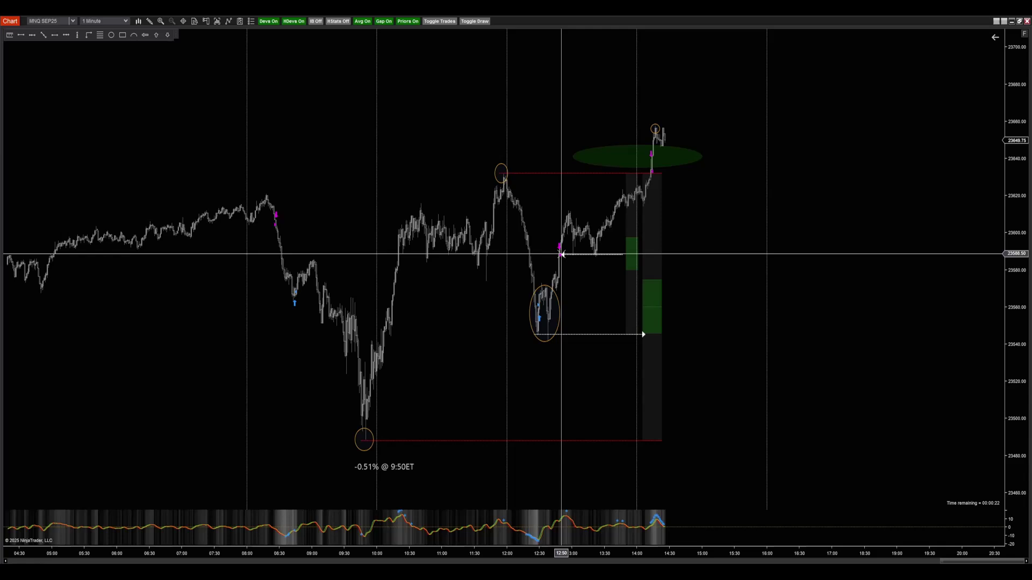